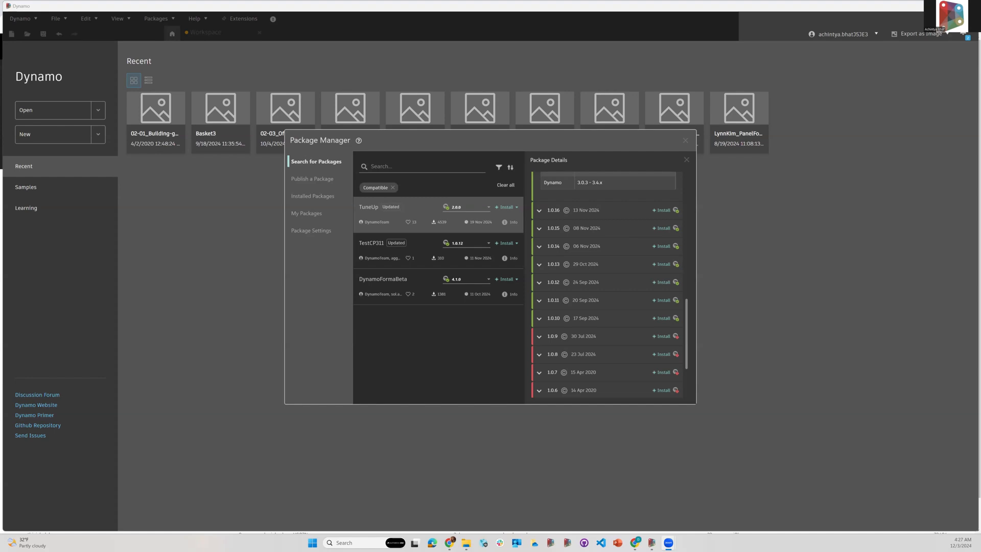
- Show the package publishing form, then switch to Chrome and log in to the Dynamo Package Manager website
{"action": "left_click", "coordinate": [317, 182]}
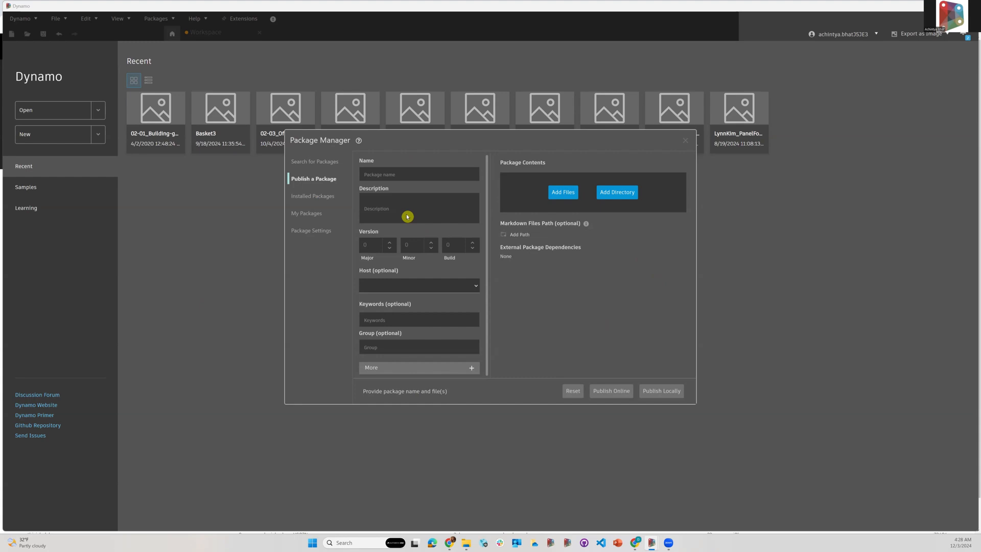
{"action": "left_click", "coordinate": [453, 543]}
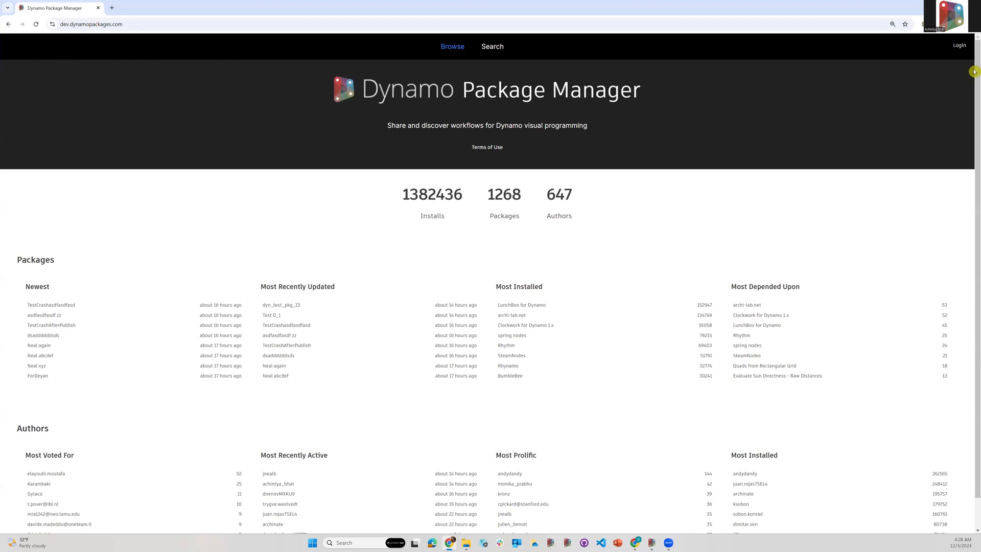
{"action": "left_click", "coordinate": [958, 49]}
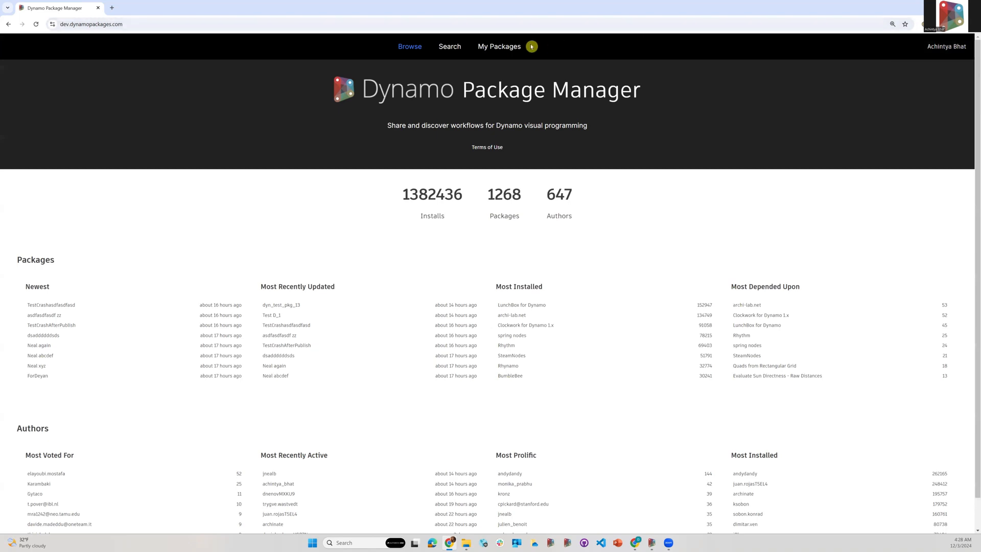
- Open the Test D_1 package from the account's own packages and view its linked website
{"action": "left_click", "coordinate": [502, 54]}
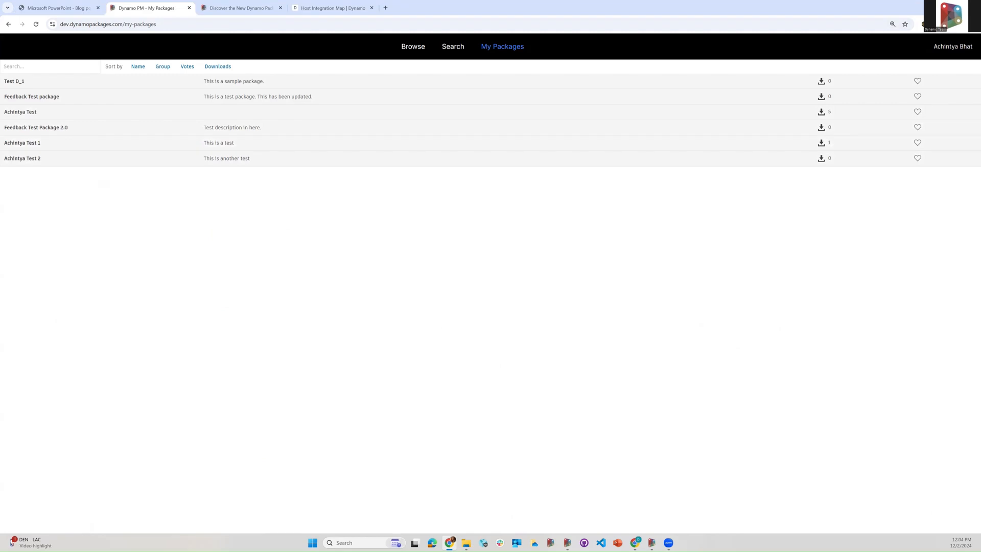
{"action": "left_click", "coordinate": [188, 86]}
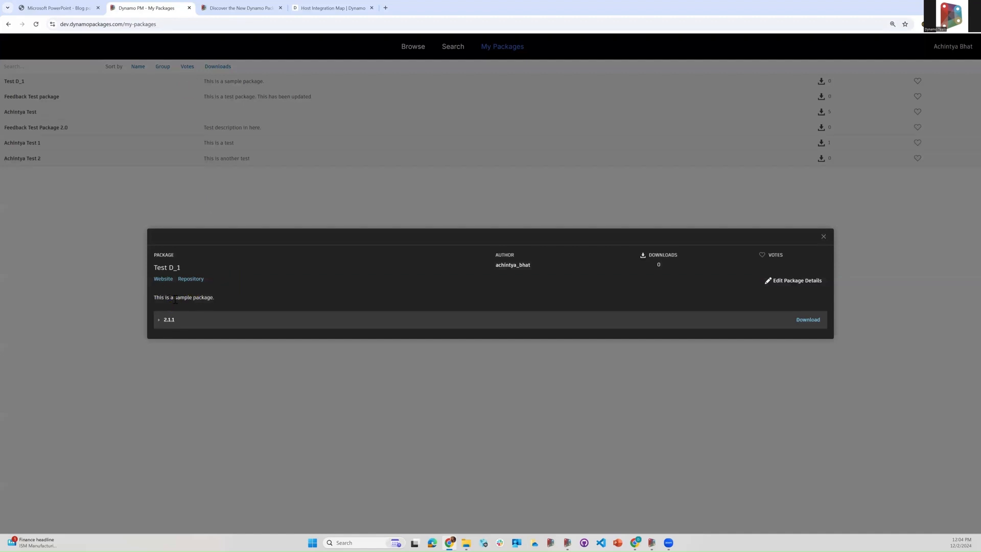
{"action": "left_click", "coordinate": [162, 279]}
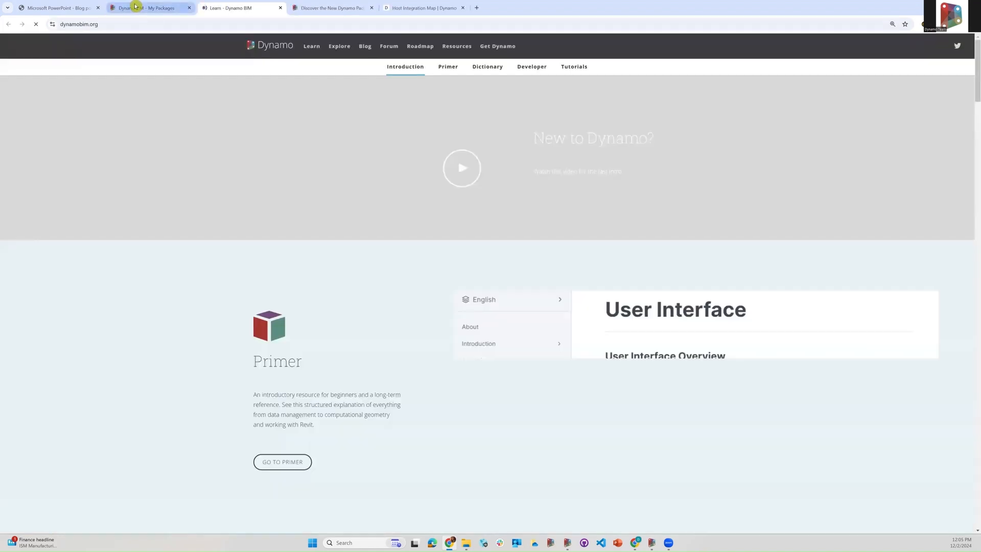
{"action": "left_click", "coordinate": [142, 8]}
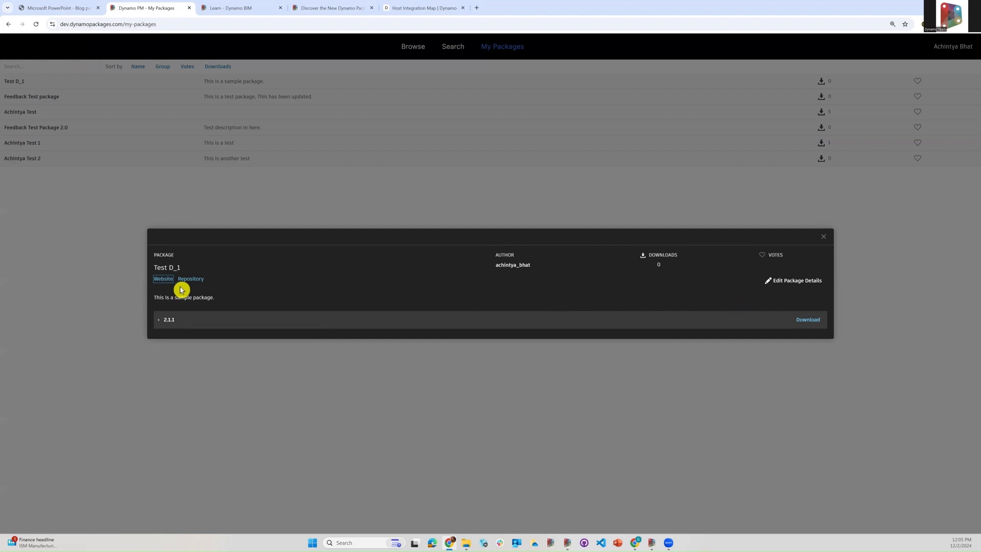
- Change the Test D_1 description to "This is a sample package. This is a sample package." and save the changes
{"action": "left_click", "coordinate": [773, 280]}
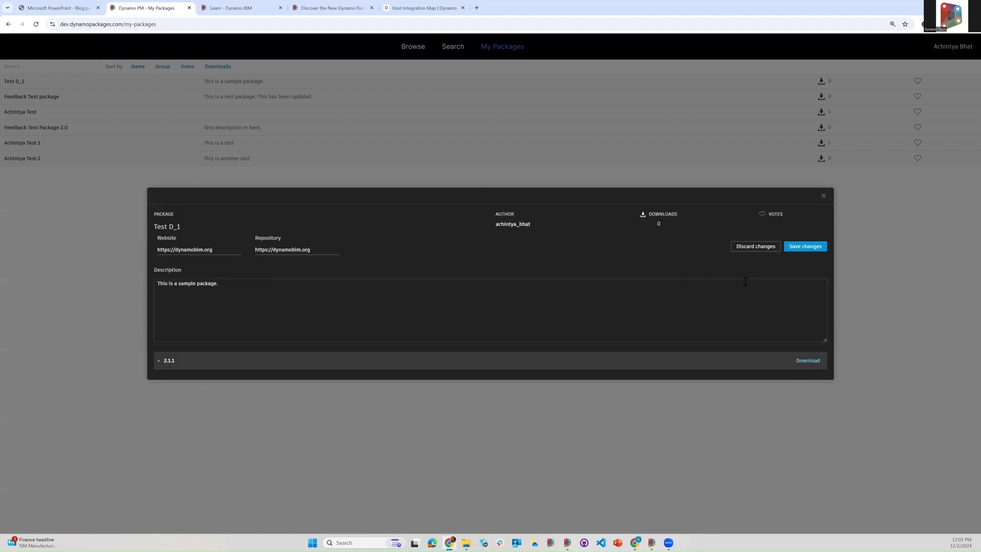
{"action": "left_click", "coordinate": [772, 251]}
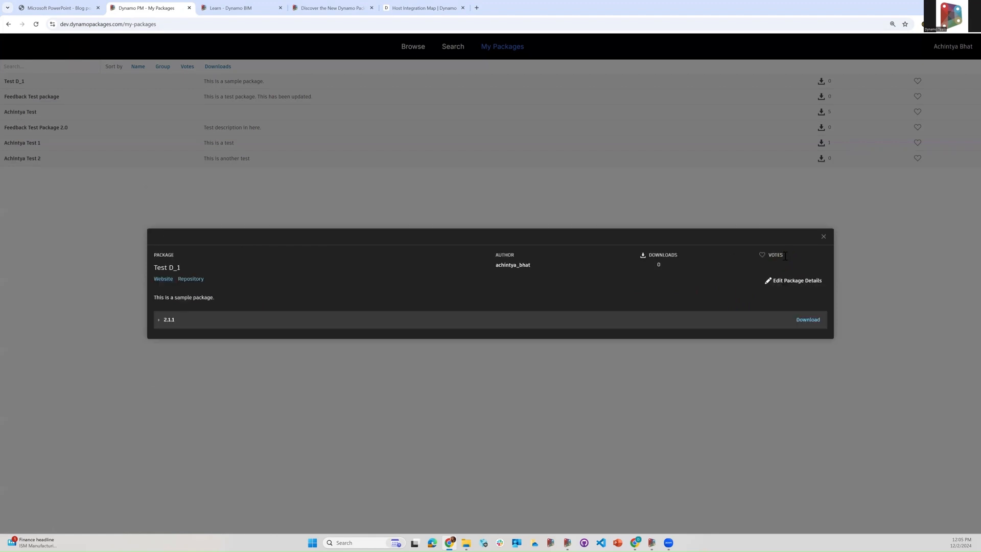
{"action": "left_click", "coordinate": [806, 284]}
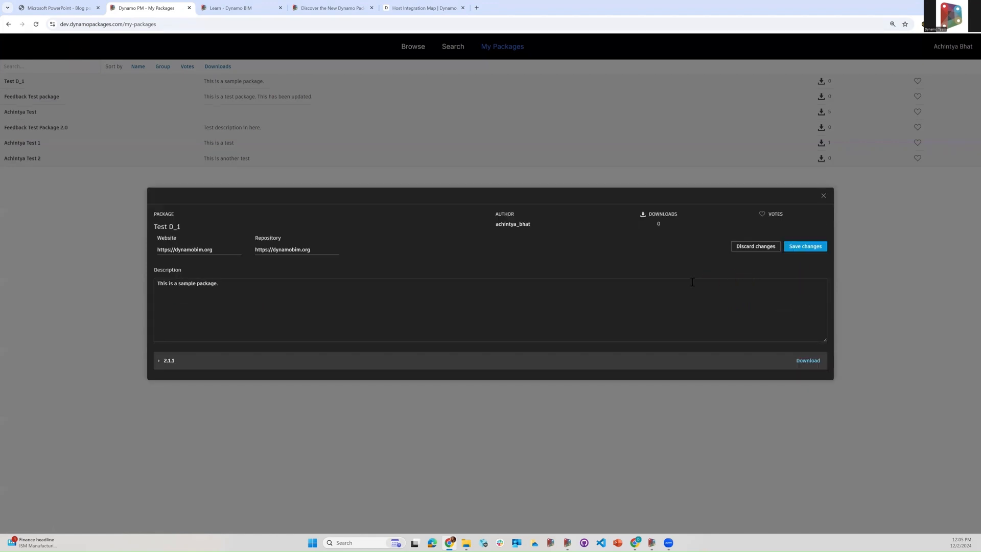
{"action": "triple_click", "coordinate": [245, 287]}
{"action": "key", "text": "ctrl+c"}
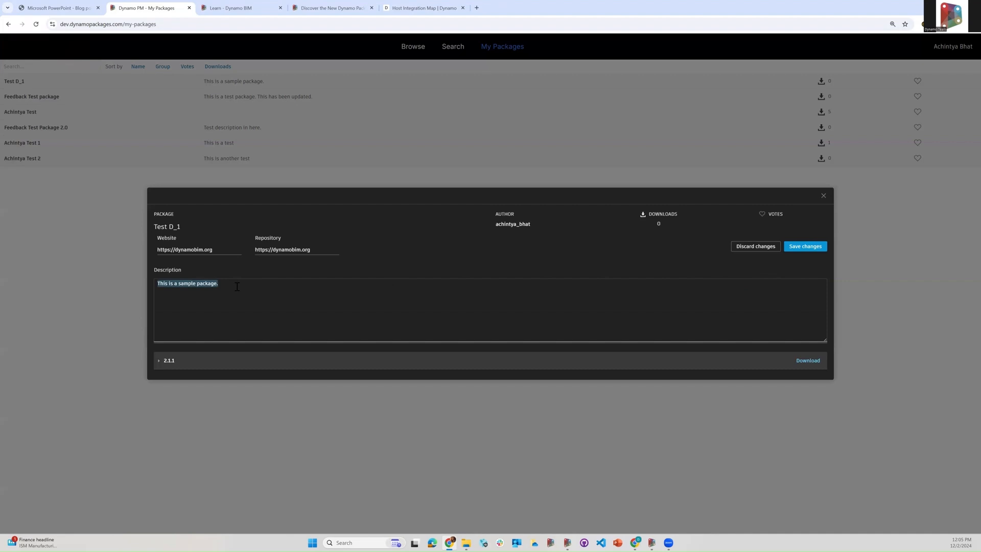
{"action": "left_click", "coordinate": [247, 287]}
{"action": "key", "text": "ctrl+v"}
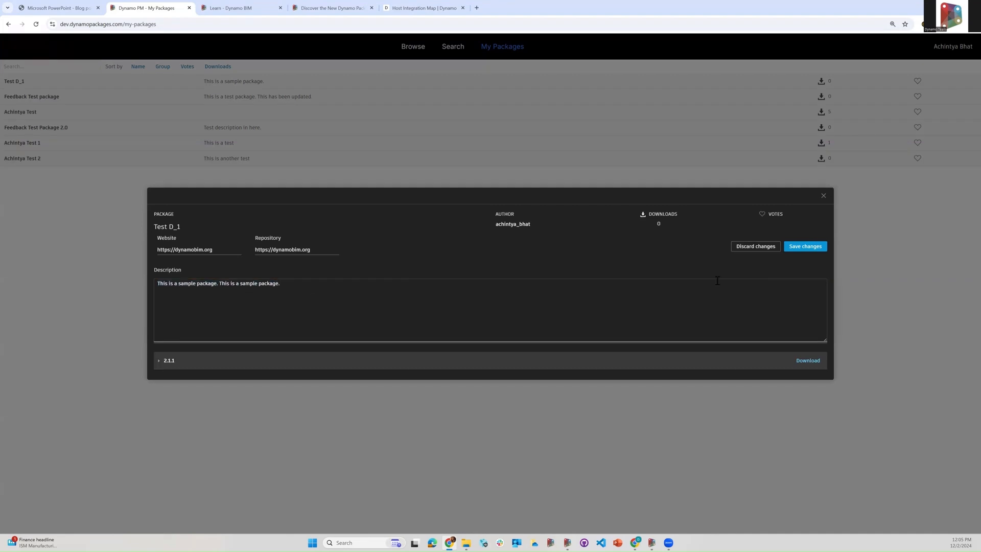
{"action": "left_click", "coordinate": [801, 245]}
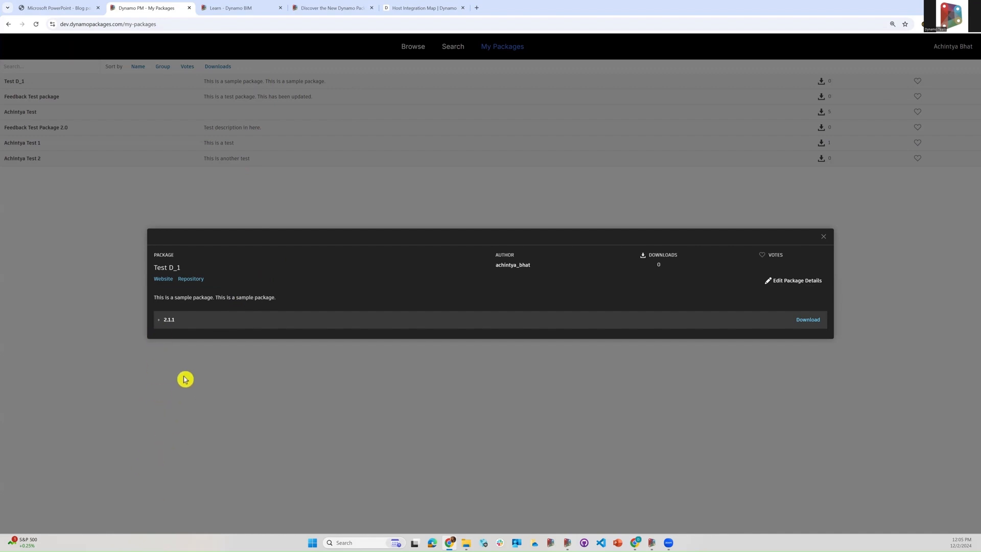
- Expand version 2.1.1, glance at the publishing form in Dynamo, and return to Chrome to open the version's compatibility information for editing
{"action": "left_click", "coordinate": [159, 324]}
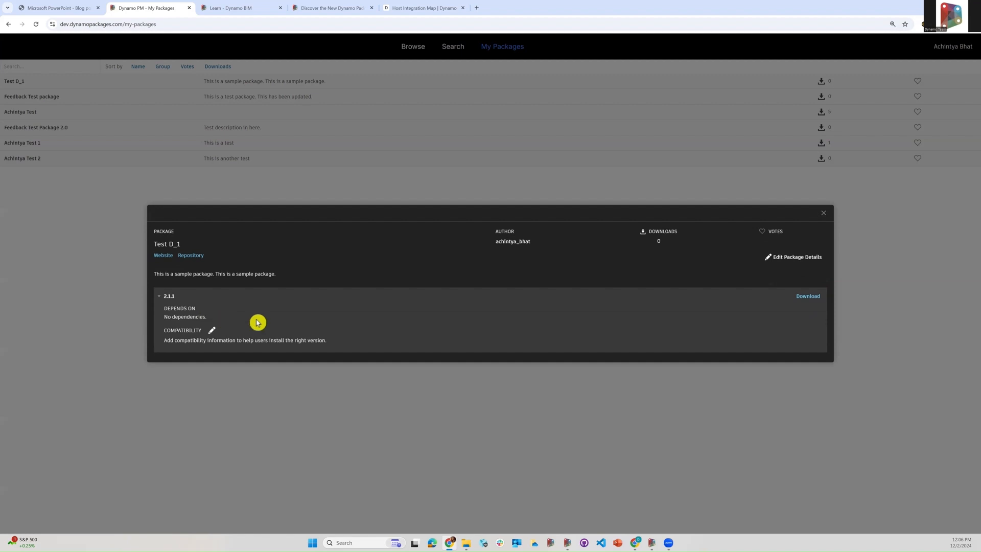
{"action": "mouse_move", "coordinate": [652, 543]}
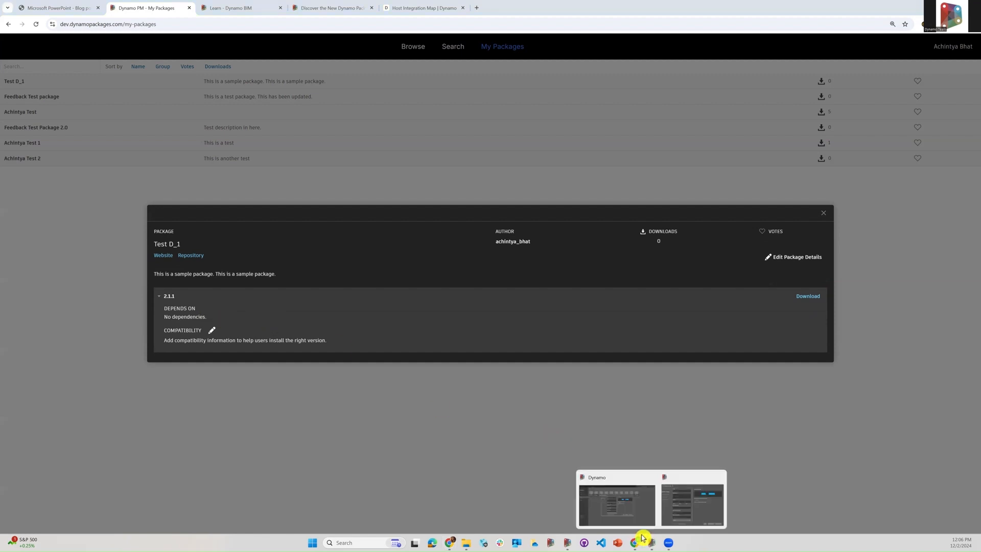
{"action": "left_click", "coordinate": [629, 517]}
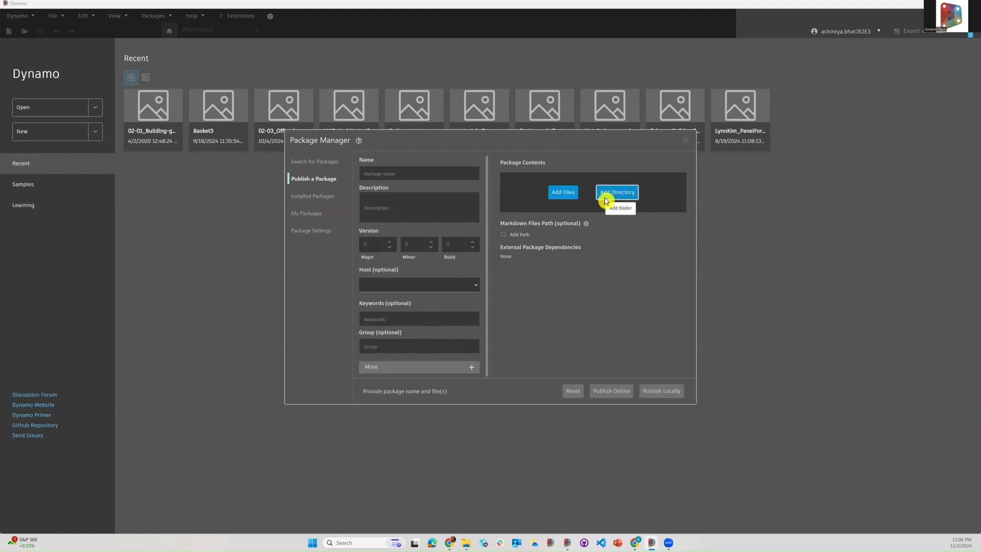
{"action": "left_click", "coordinate": [449, 542]}
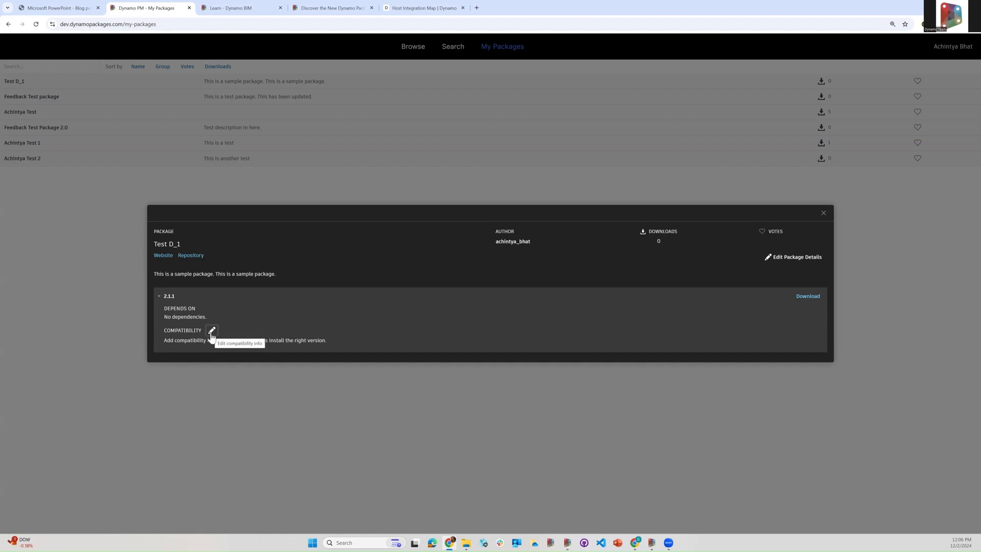
{"action": "left_click", "coordinate": [212, 332]}
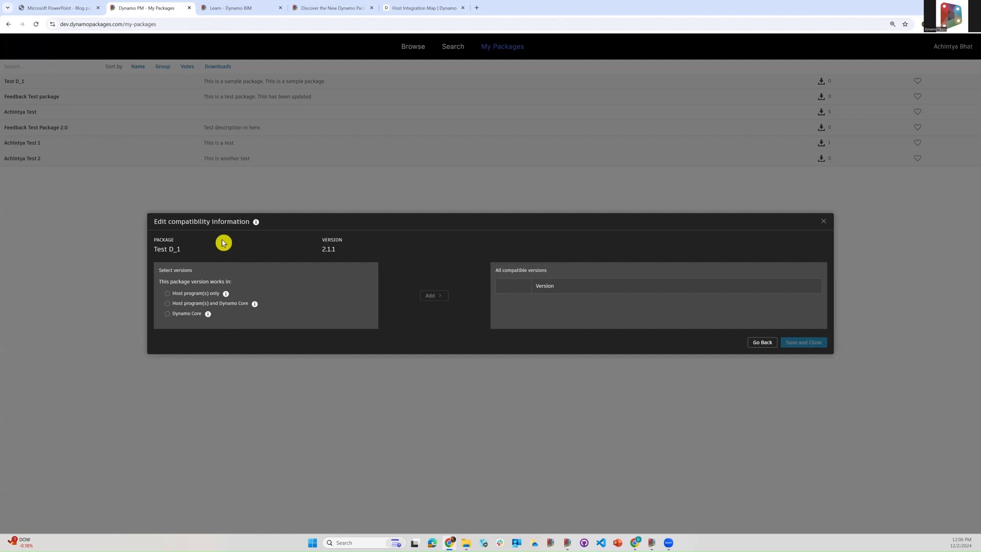
- Review the blog post's flow chart, example packages and options table on choosing a compatibility option
{"action": "left_click", "coordinate": [224, 8]}
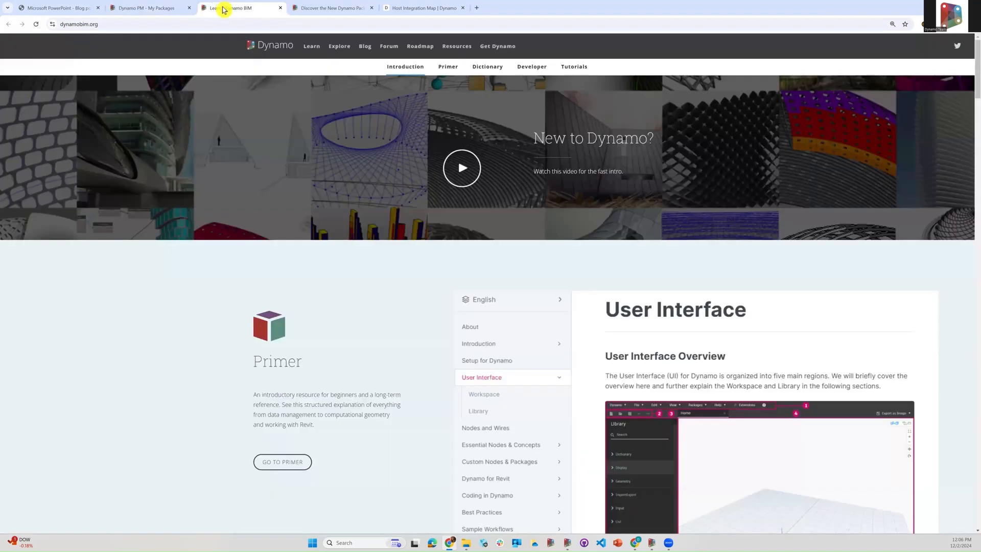
{"action": "left_click", "coordinate": [329, 7]}
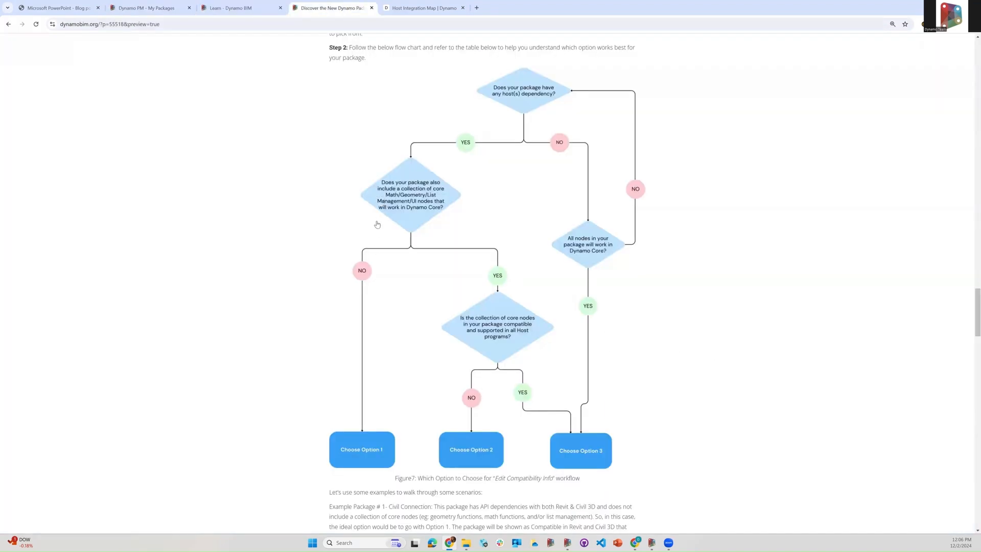
{"action": "scroll", "coordinate": [381, 240], "scroll_direction": "up", "scroll_amount": 10}
{"action": "scroll", "coordinate": [378, 227], "scroll_direction": "down", "scroll_amount": 12}
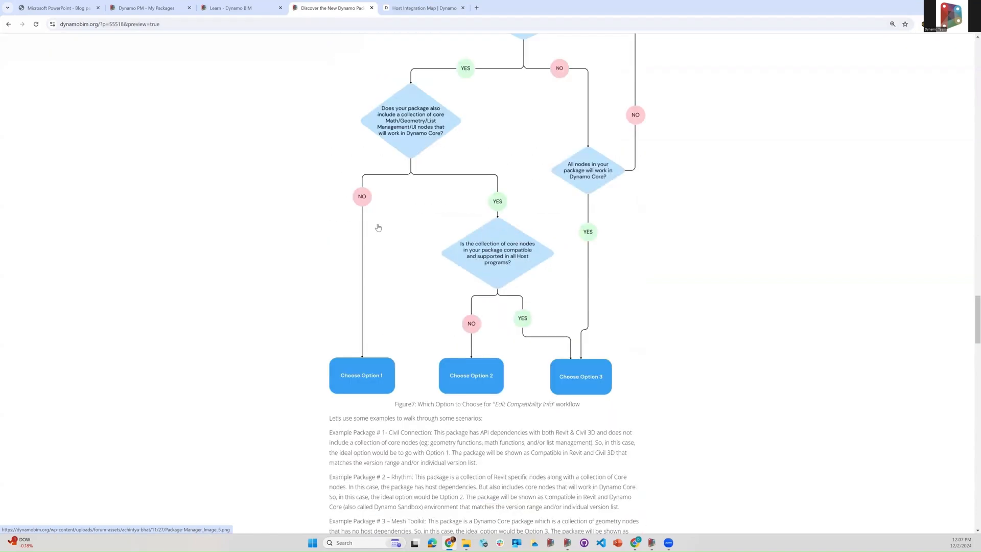
{"action": "scroll", "coordinate": [379, 226], "scroll_direction": "down", "scroll_amount": 5}
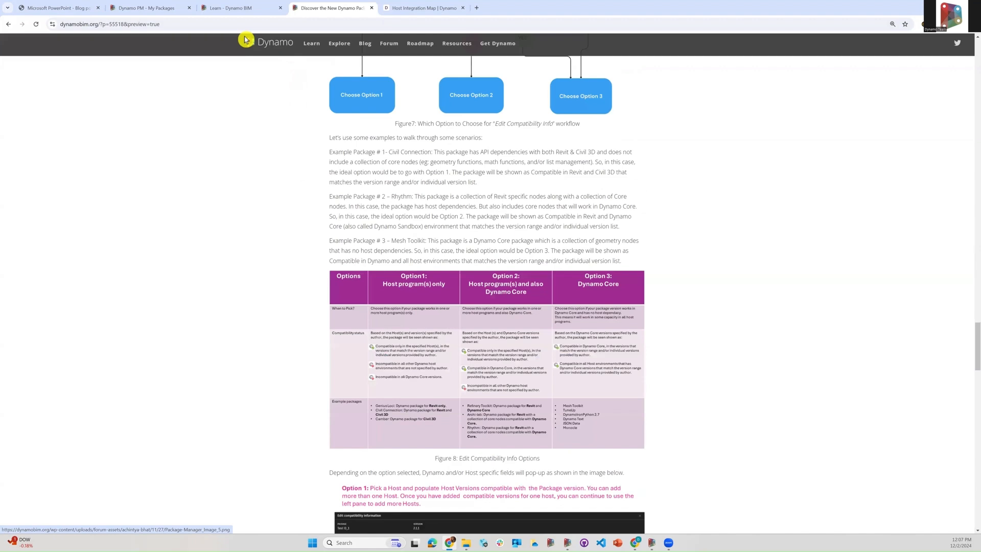
{"action": "scroll", "coordinate": [342, 236], "scroll_direction": "down", "scroll_amount": 1}
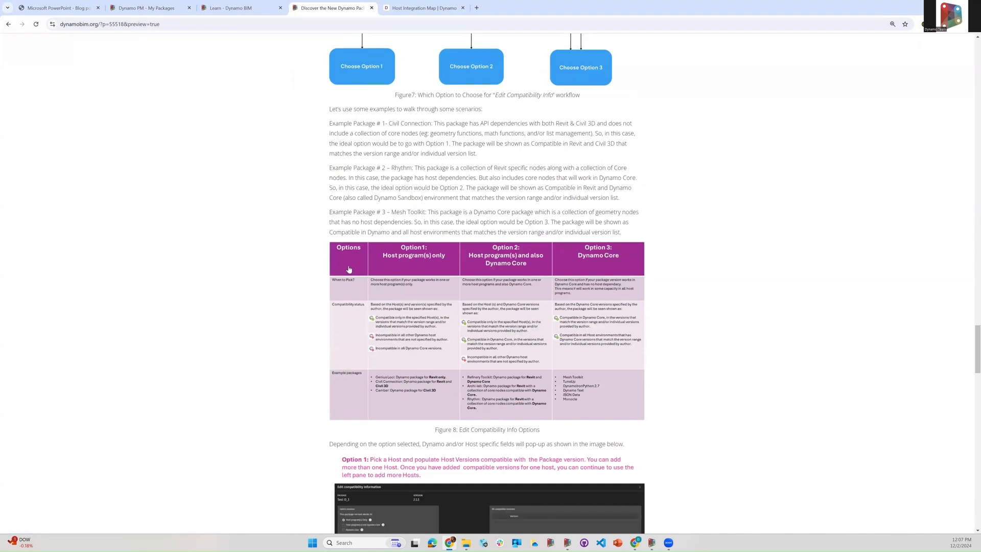
- Return to the compatibility editor and read the explanations of the host-only, host and Dynamo Core, and Dynamo Core options
{"action": "left_click", "coordinate": [144, 10]}
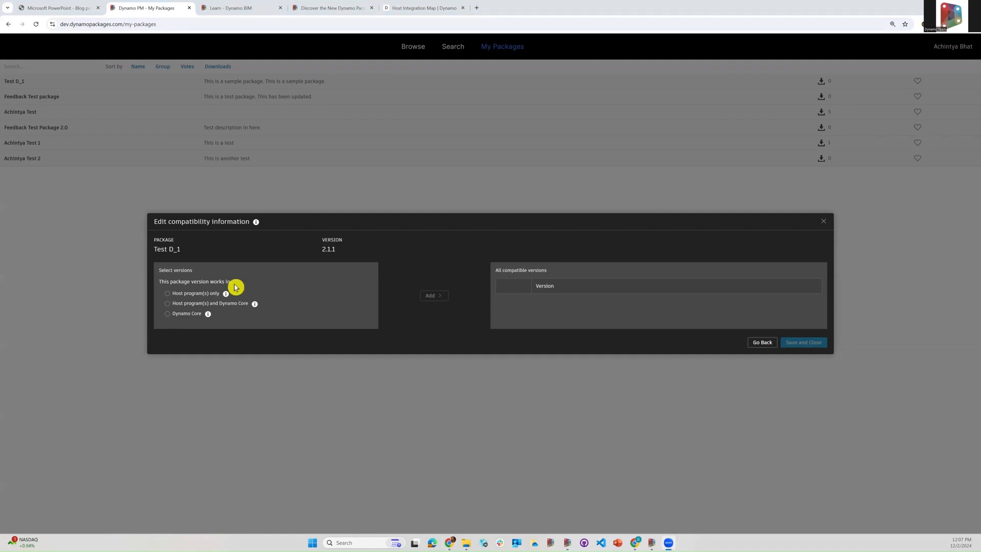
{"action": "mouse_move", "coordinate": [226, 296]}
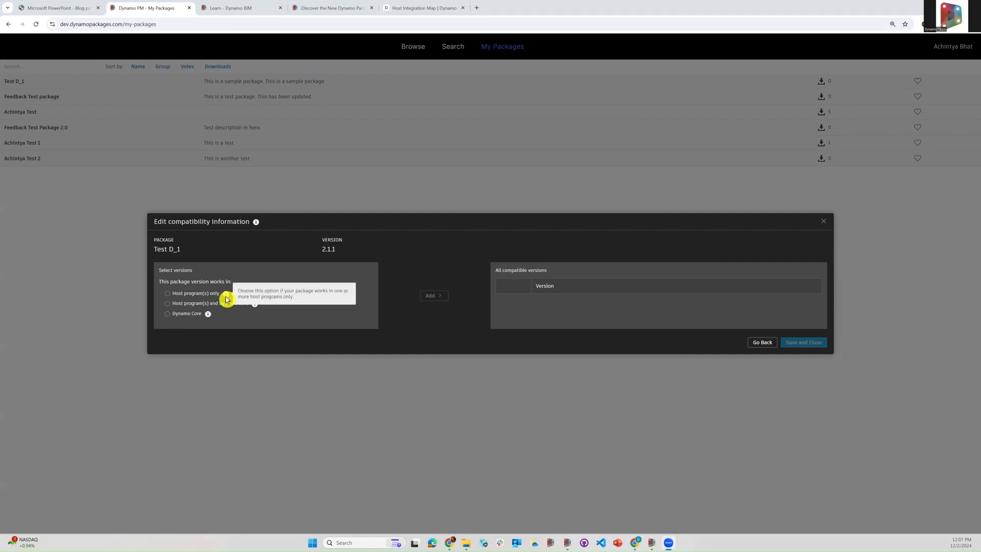
{"action": "mouse_move", "coordinate": [255, 306]}
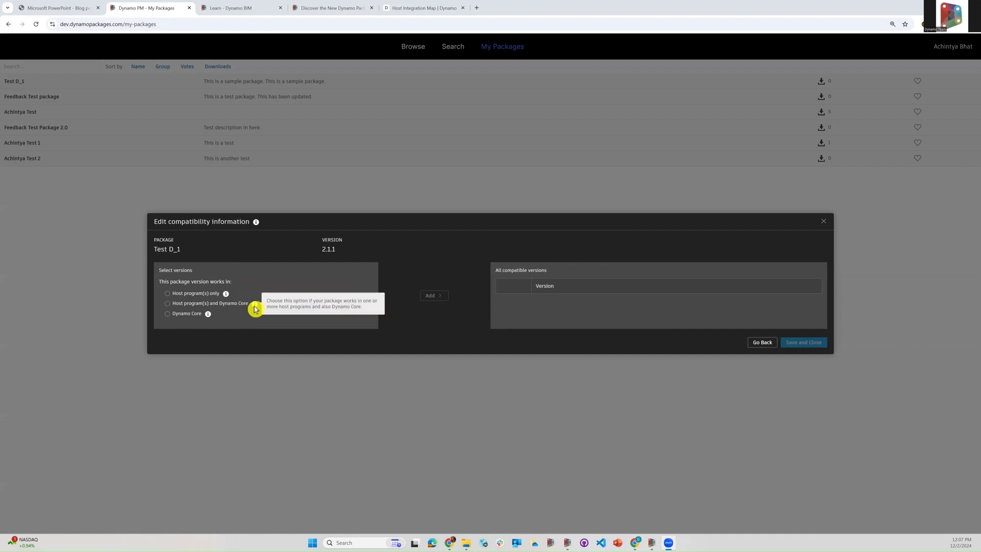
{"action": "mouse_move", "coordinate": [208, 314]}
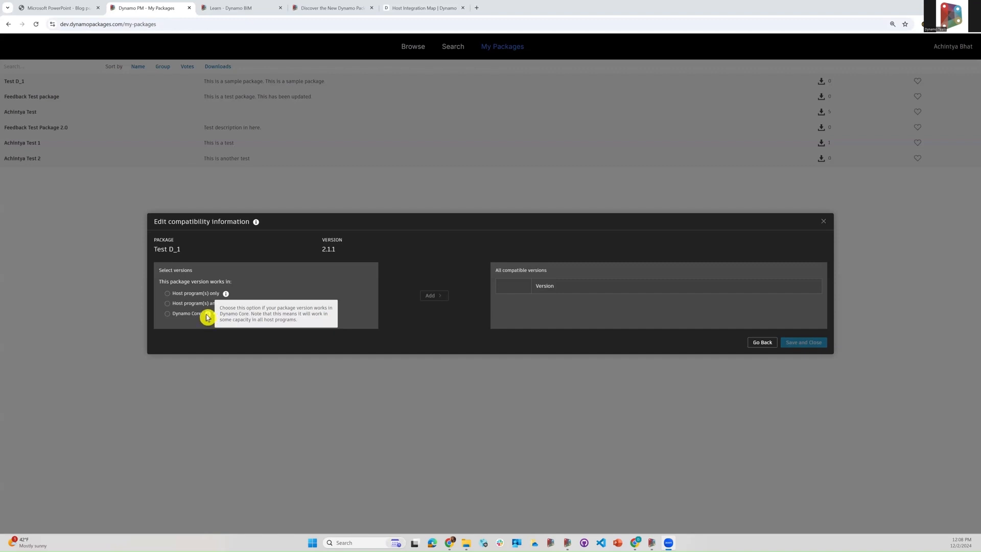
- Consult the compatibility examples PDF, then set version 2.1.1 to work in host program(s) only with Revit as the host
{"action": "left_click", "coordinate": [79, 7]}
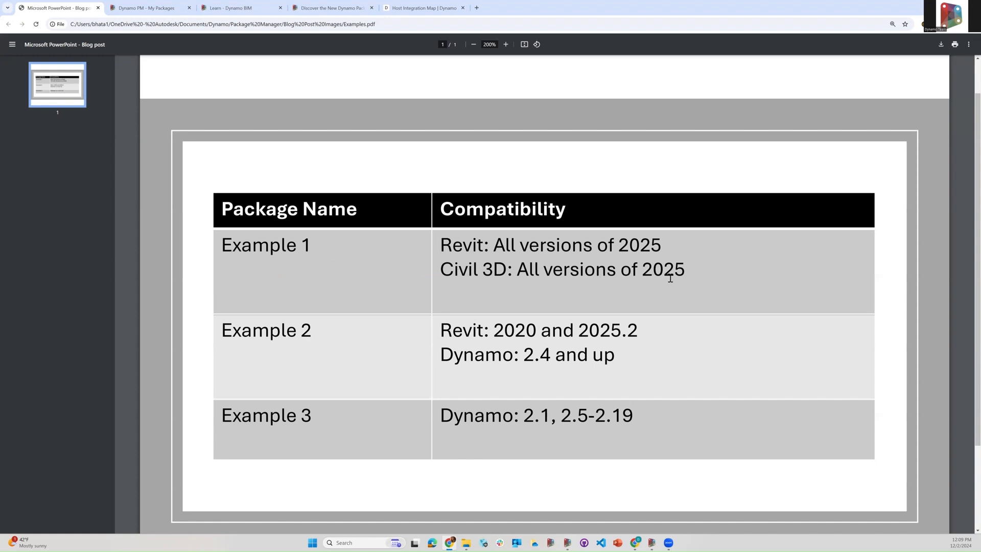
{"action": "left_click", "coordinate": [162, 6]}
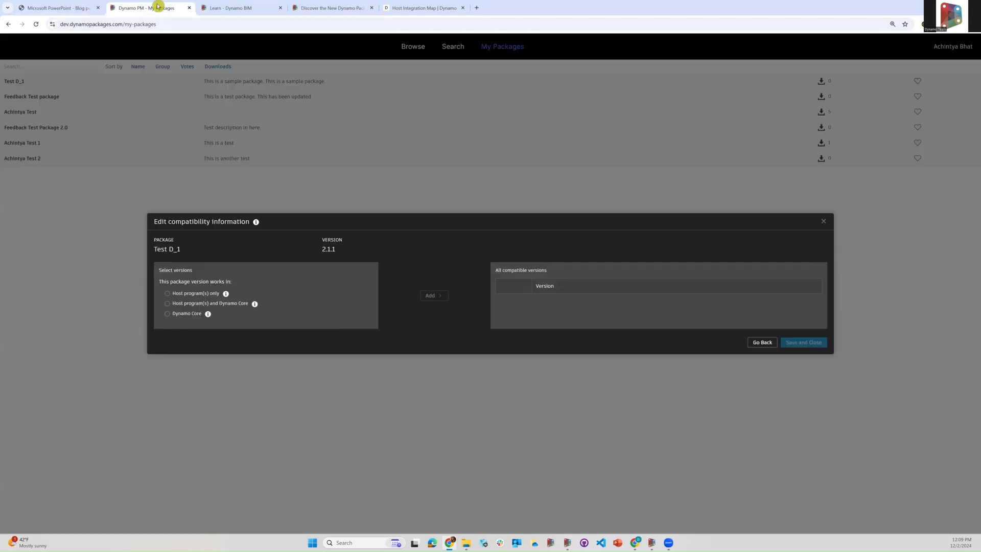
{"action": "left_click", "coordinate": [194, 296]}
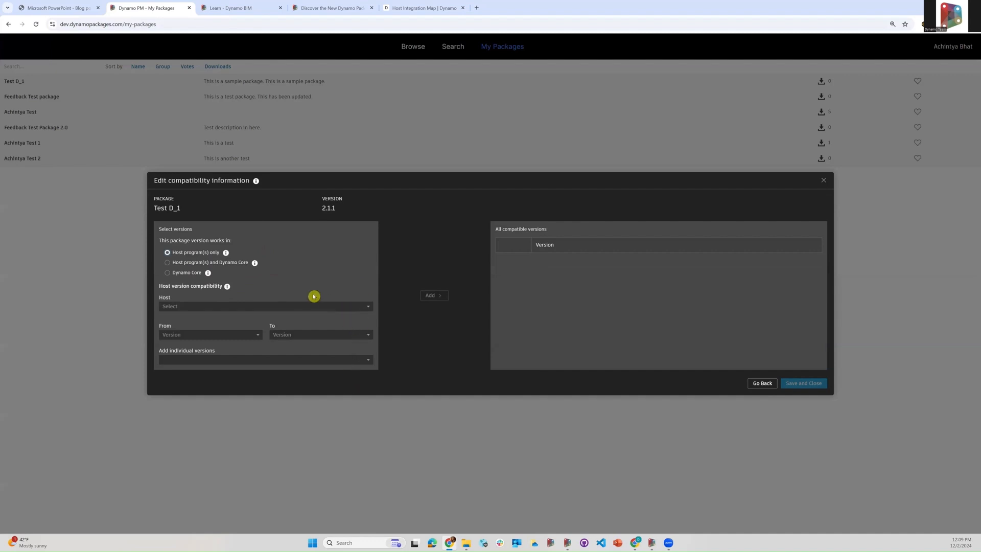
{"action": "left_click", "coordinate": [190, 307]}
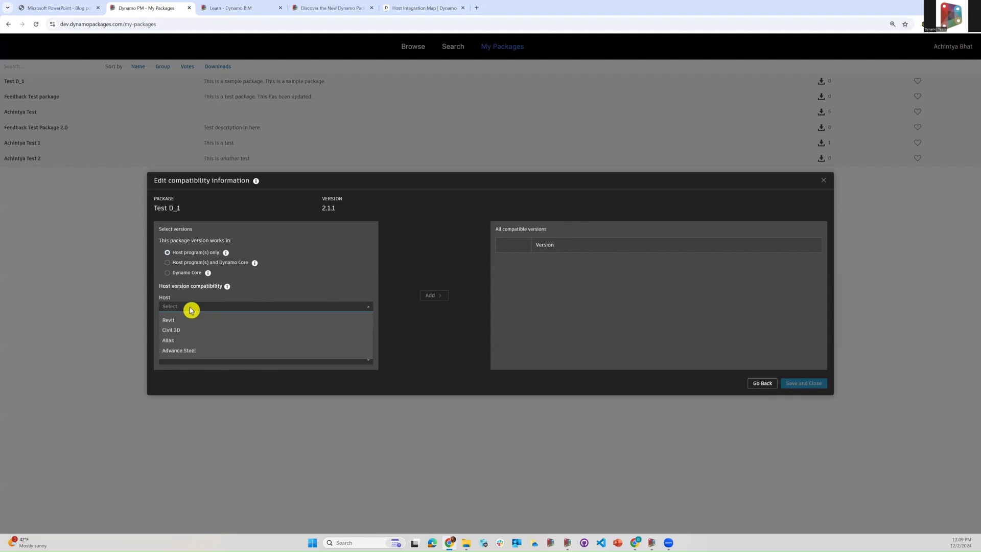
{"action": "key", "text": "Down"}
{"action": "key", "text": "Return"}
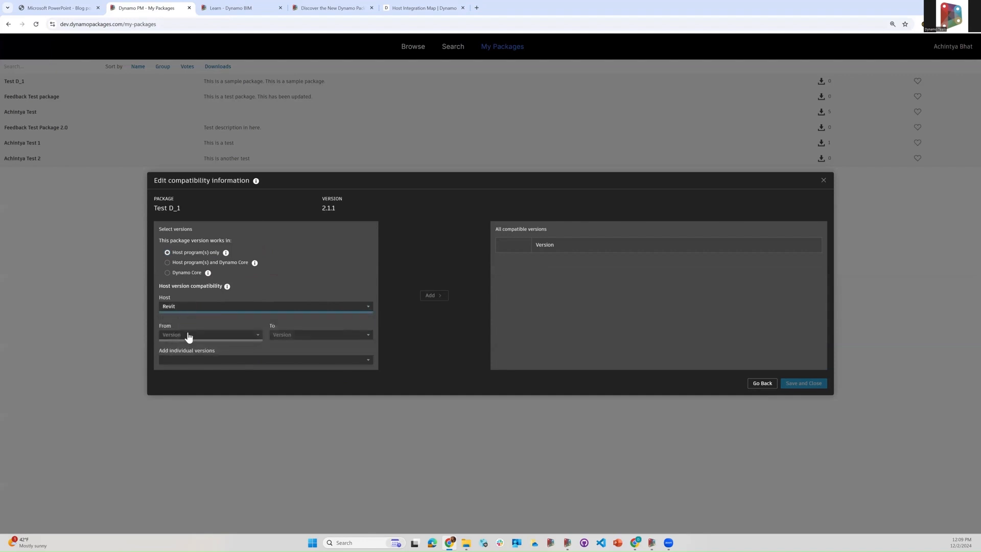
- Check the first example in the compatibility PDF, then add the Revit range 2025 to 2025.x (all versions) to the compatible versions
{"action": "left_click", "coordinate": [44, 9]}
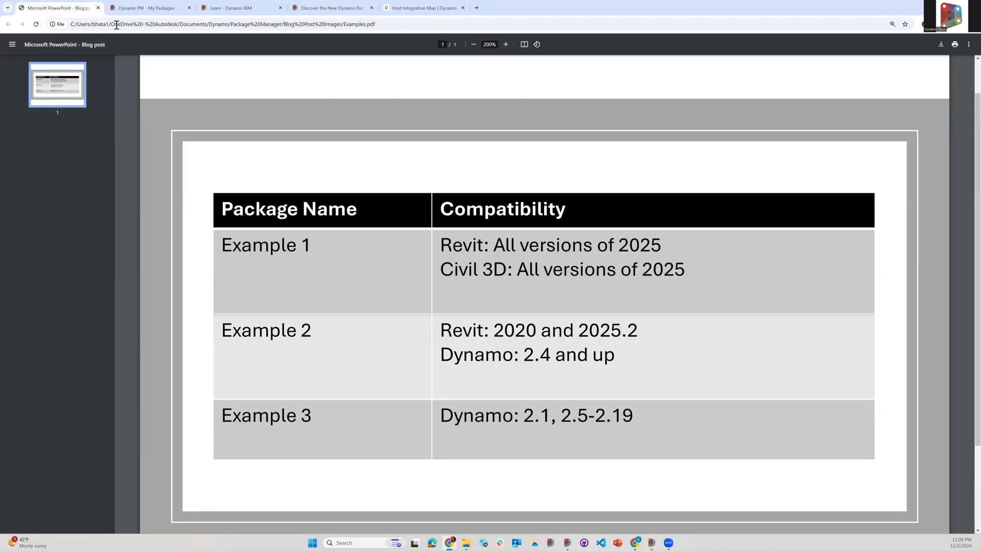
{"action": "left_click", "coordinate": [146, 7]}
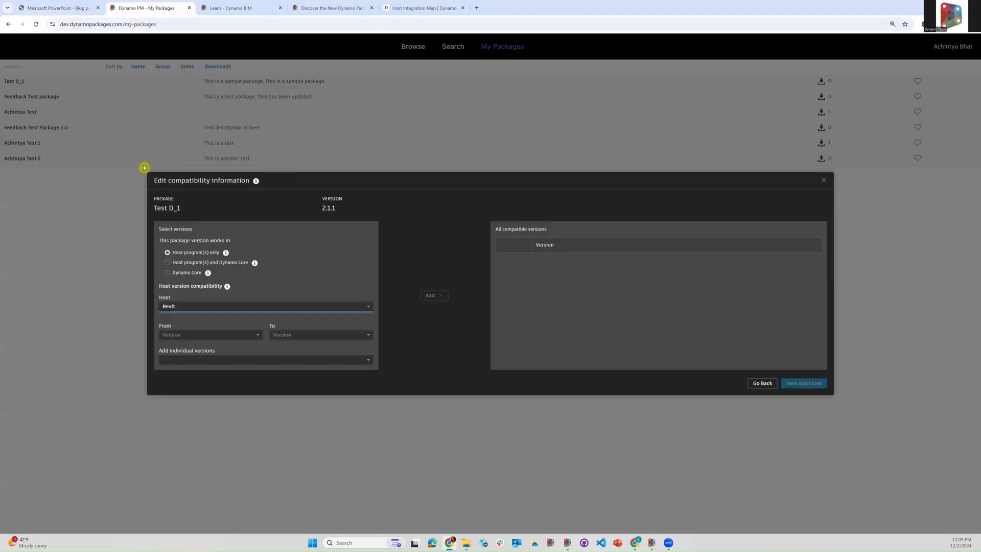
{"action": "left_click", "coordinate": [201, 338]}
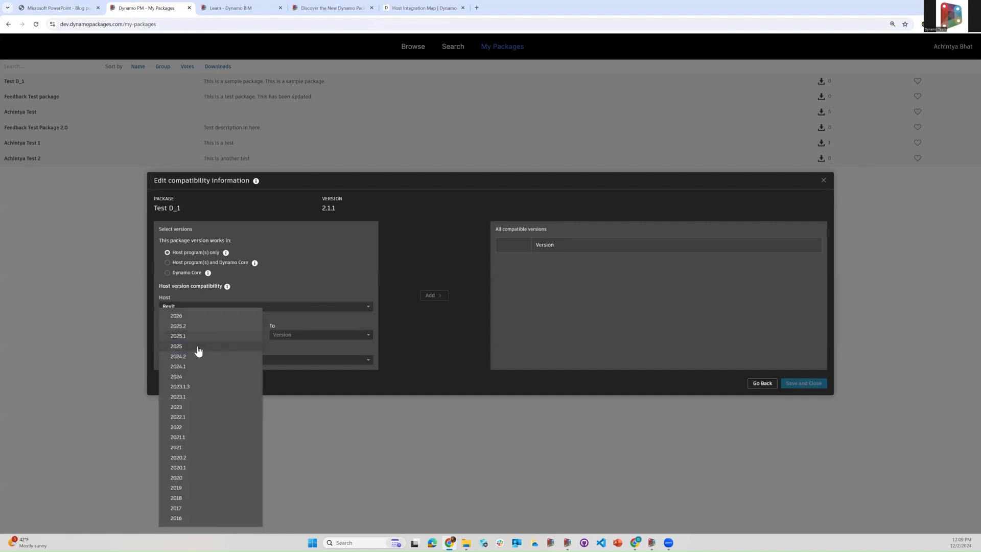
{"action": "left_click", "coordinate": [198, 348]}
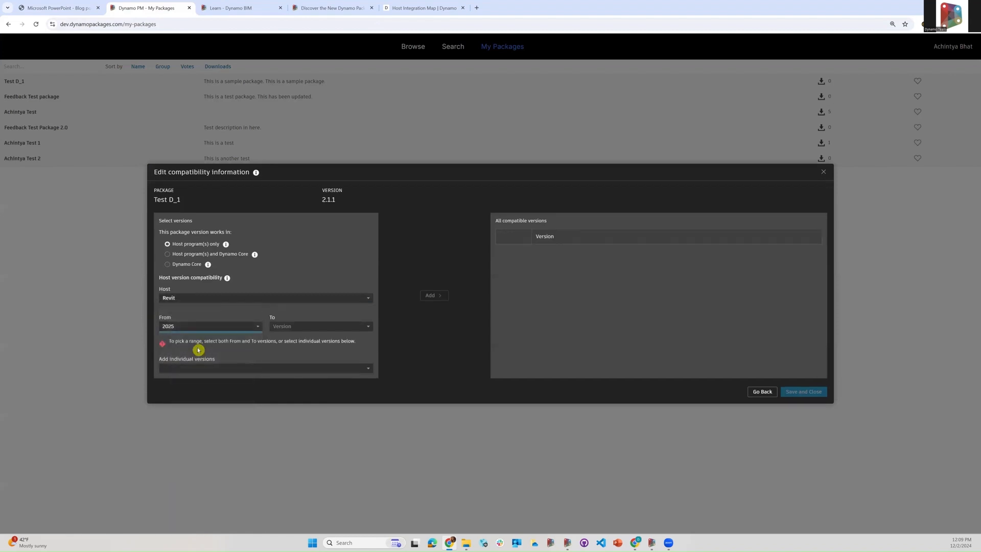
{"action": "left_click", "coordinate": [295, 329]}
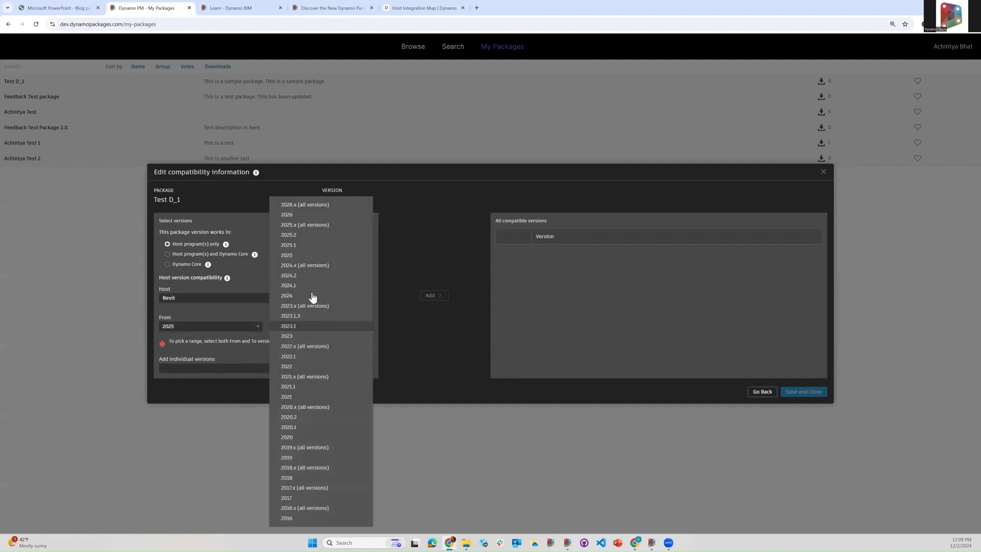
{"action": "left_click", "coordinate": [296, 227]}
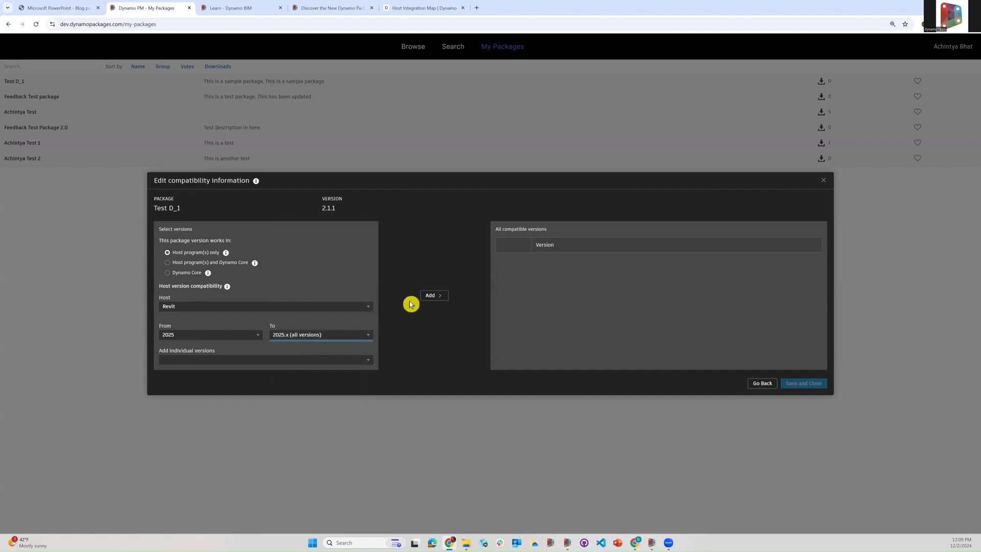
{"action": "left_click", "coordinate": [368, 333]}
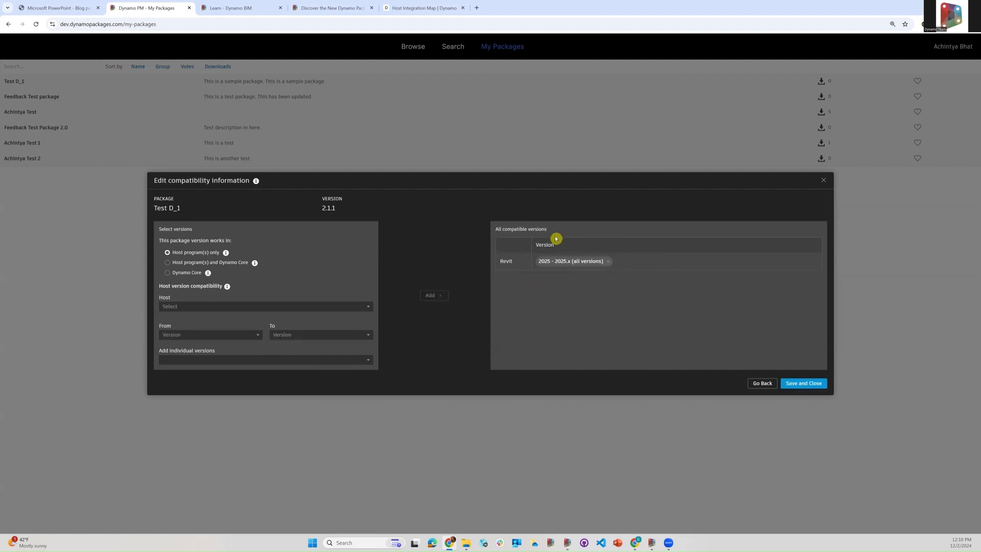
- Add Civil 3D as a host with the version range 2025 to 2025.x (all versions) to the compatible versions
{"action": "left_click", "coordinate": [226, 307]}
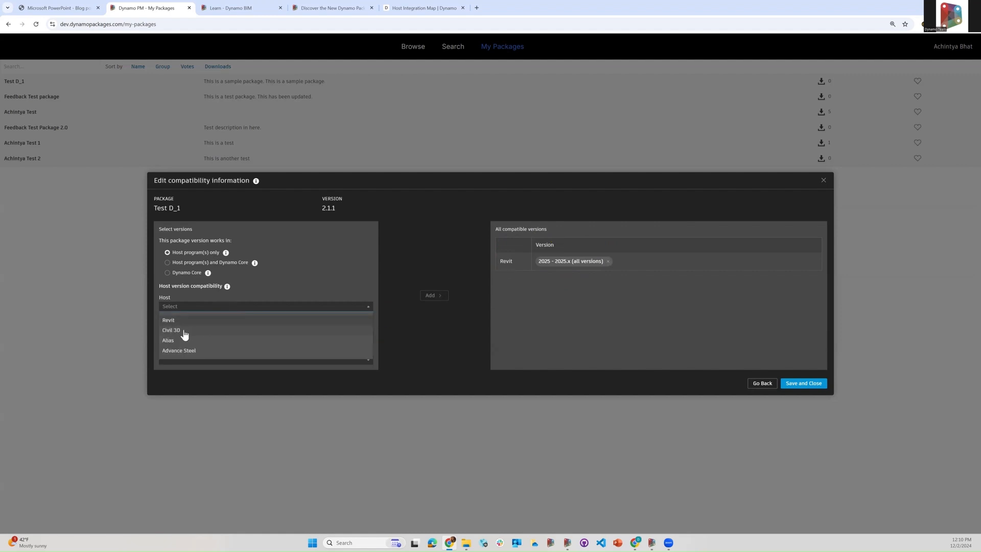
{"action": "left_click", "coordinate": [181, 331]}
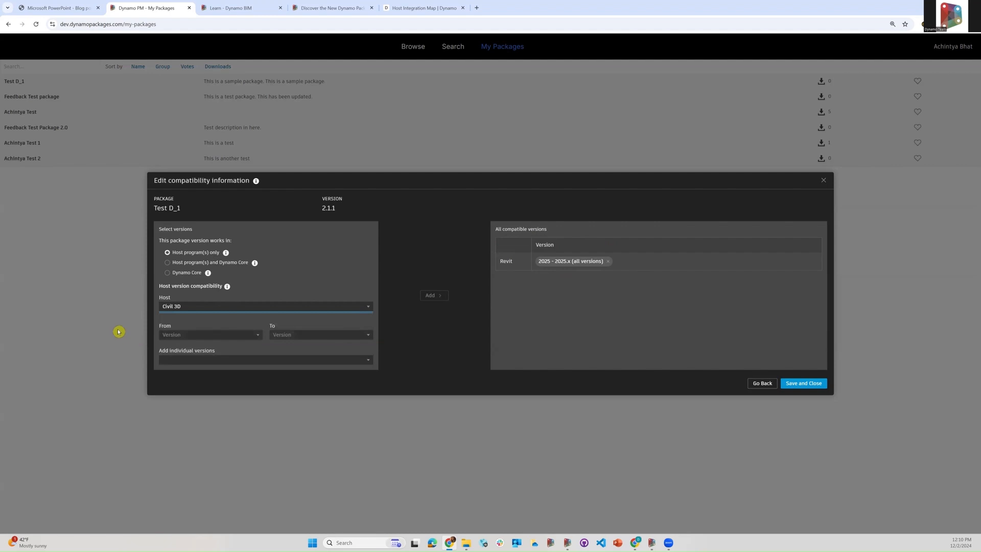
{"action": "left_click", "coordinate": [197, 336]}
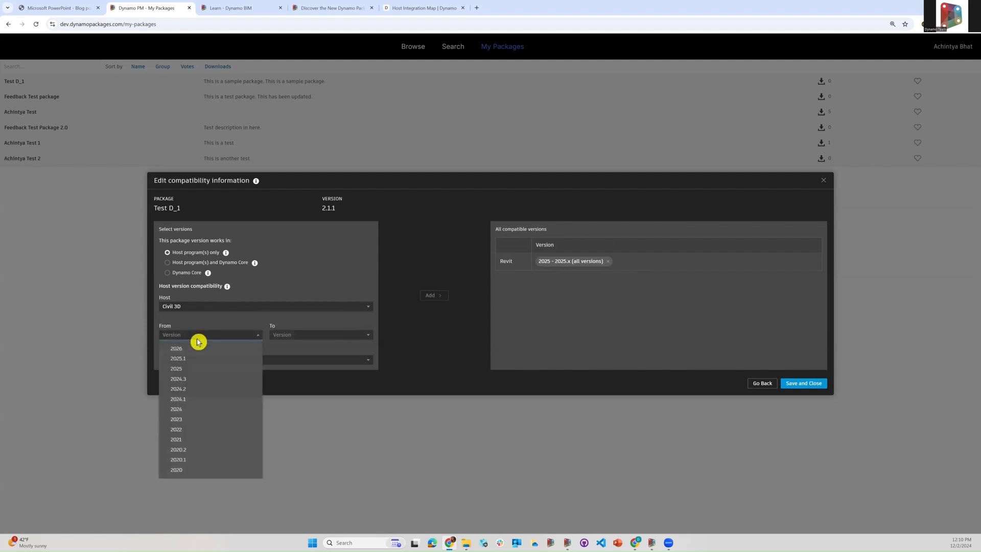
{"action": "left_click", "coordinate": [198, 369]}
{"action": "left_click", "coordinate": [335, 331]}
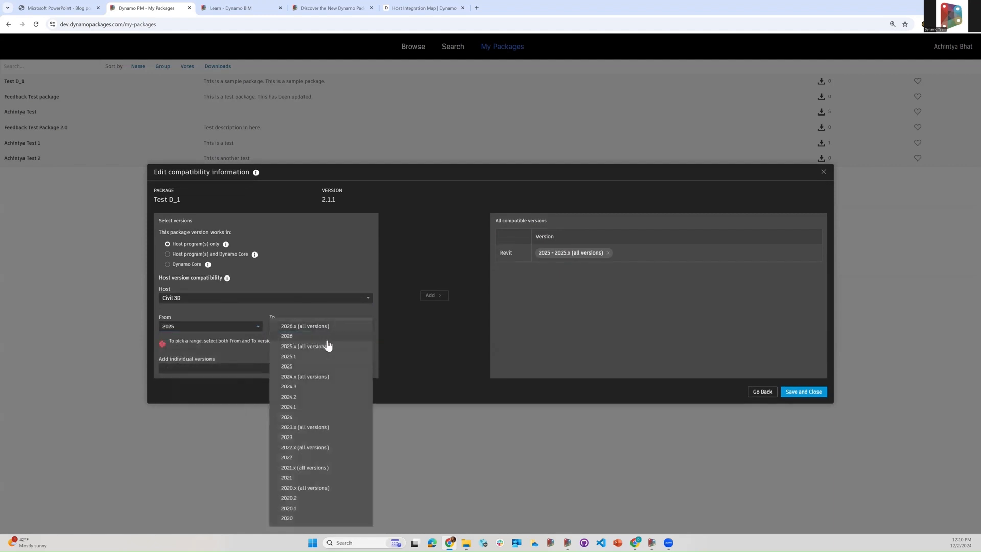
{"action": "left_click", "coordinate": [327, 347]}
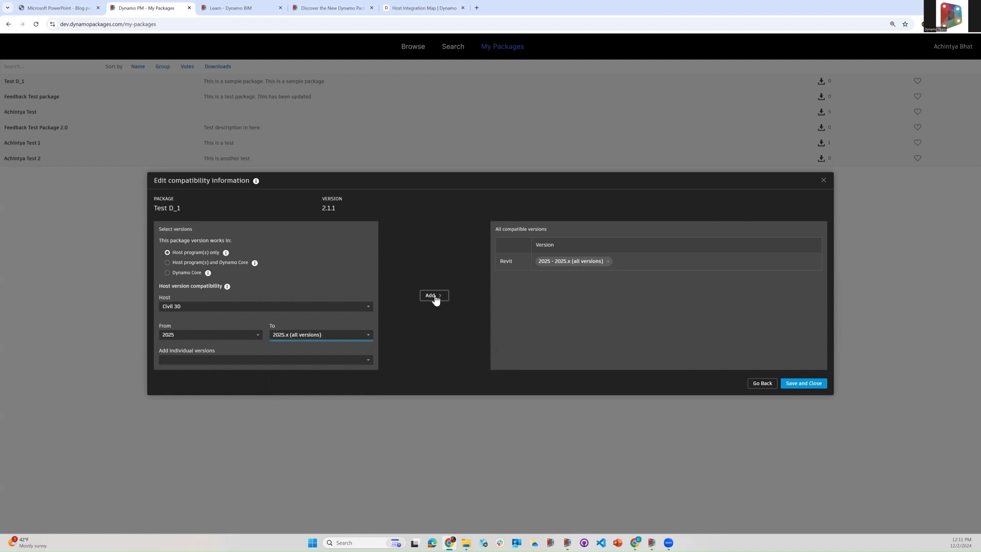
{"action": "left_click", "coordinate": [434, 296]}
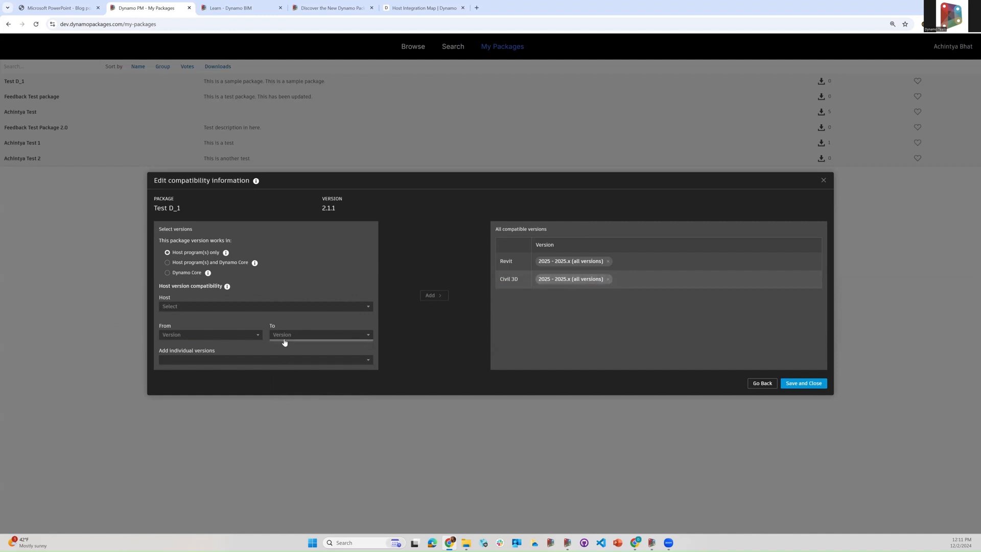
- Try adding 2026 as an individual Revit version, and remove that entry from the compatible versions
{"action": "left_click", "coordinate": [270, 361]}
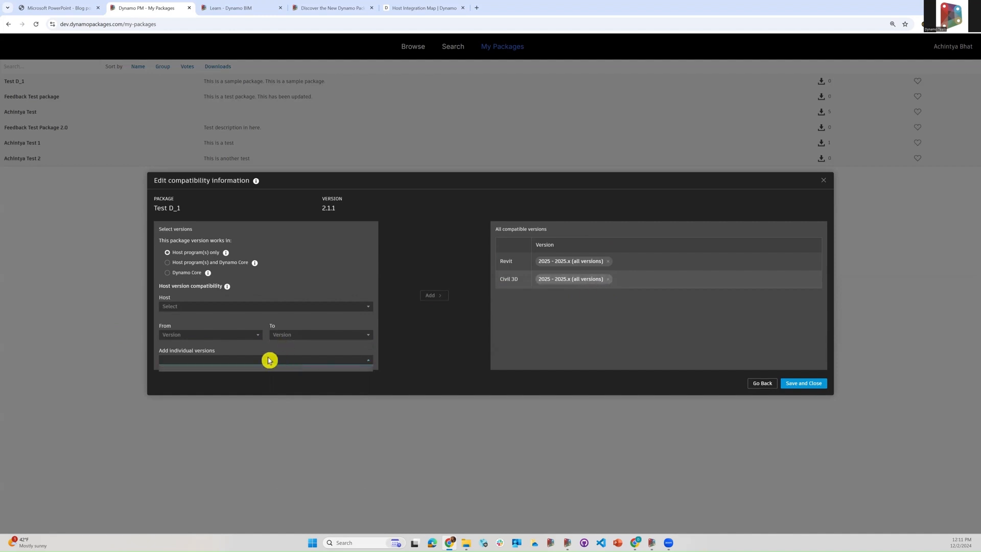
{"action": "left_click", "coordinate": [204, 306]}
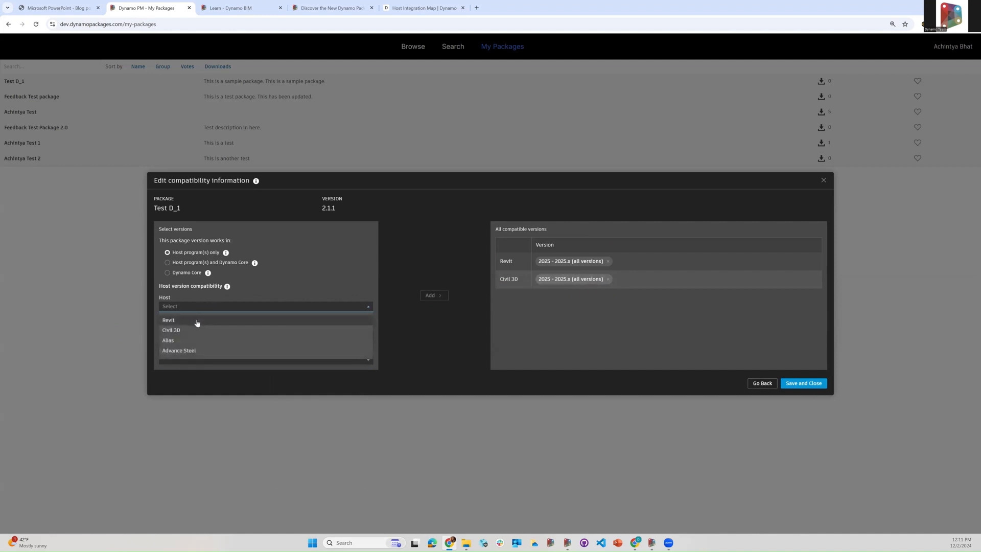
{"action": "left_click", "coordinate": [197, 321]}
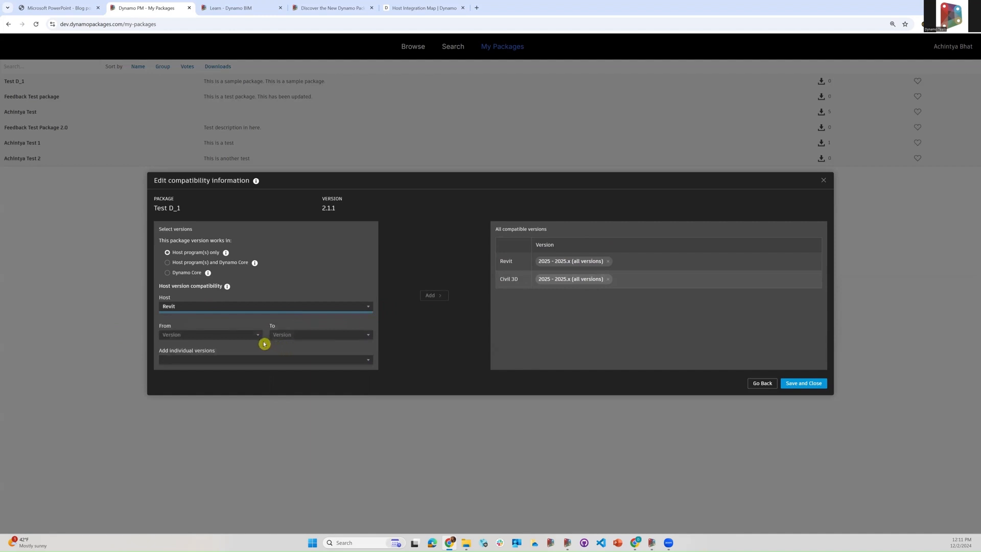
{"action": "left_click", "coordinate": [257, 361]}
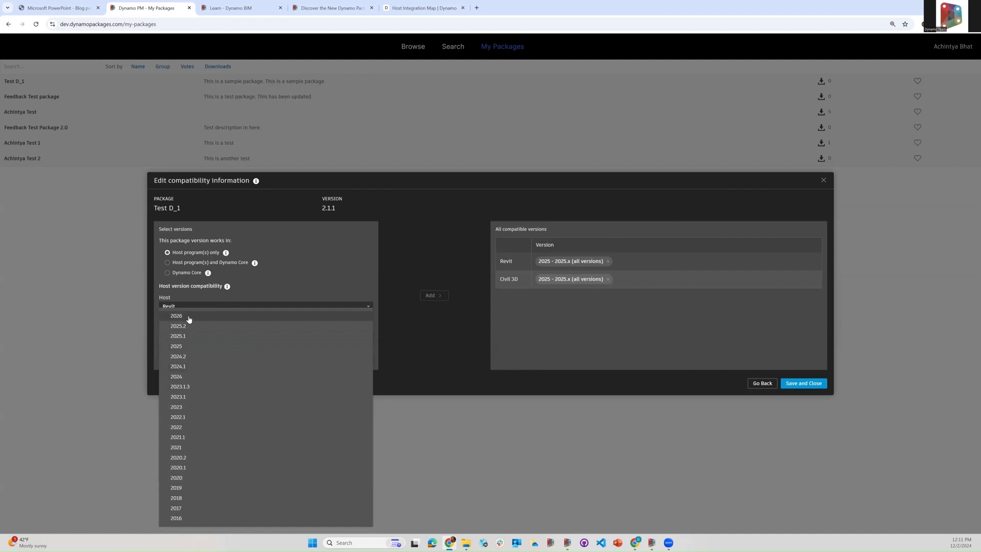
{"action": "left_click", "coordinate": [412, 348]}
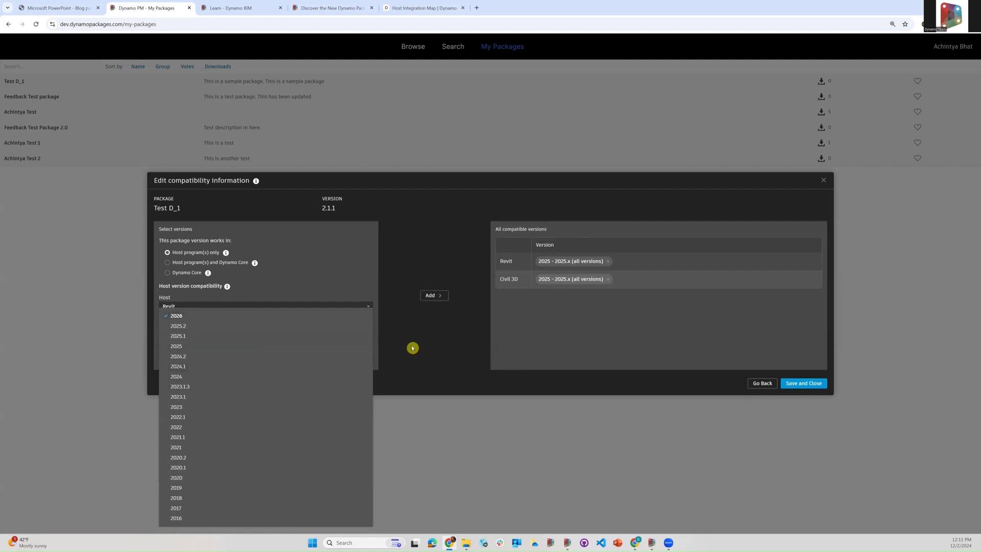
{"action": "left_click", "coordinate": [433, 296]}
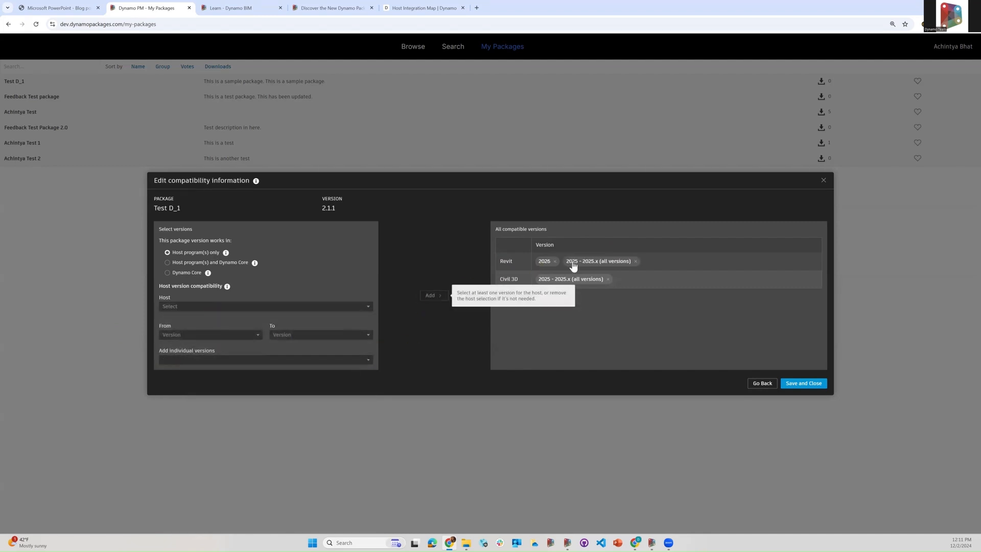
{"action": "left_click", "coordinate": [554, 274]}
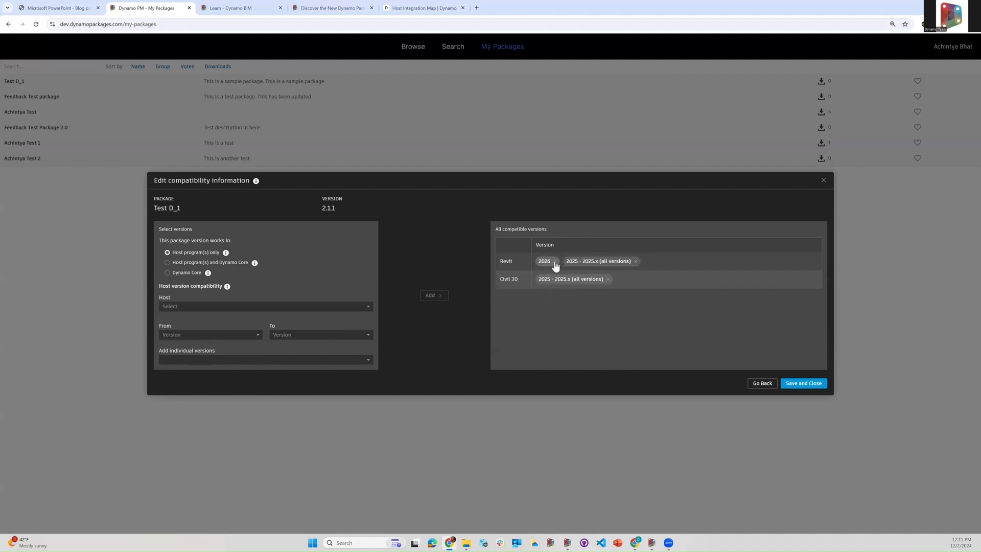
{"action": "left_click", "coordinate": [556, 262]}
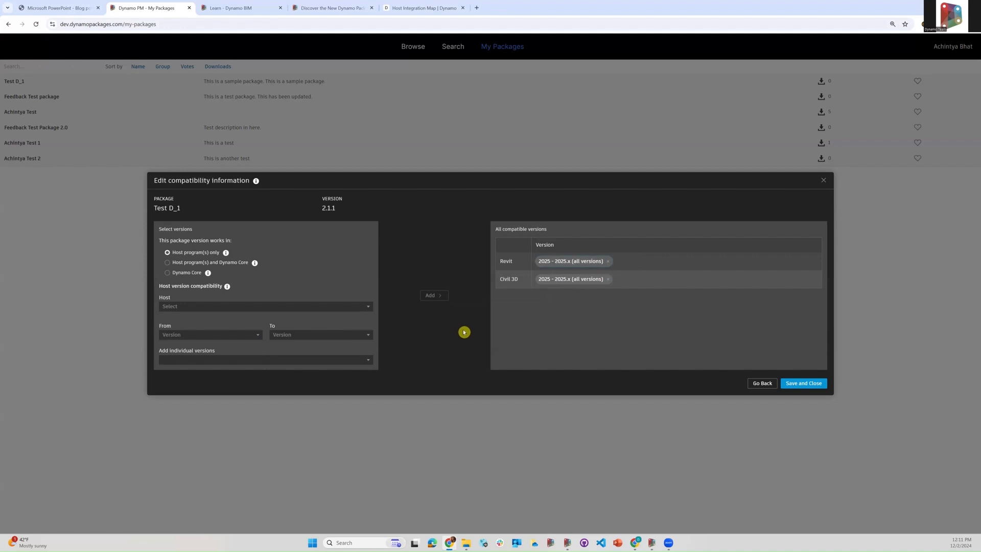
- Save and close the compatibility information, and expand version 2.1.1 in the package details
{"action": "left_click", "coordinate": [799, 383]}
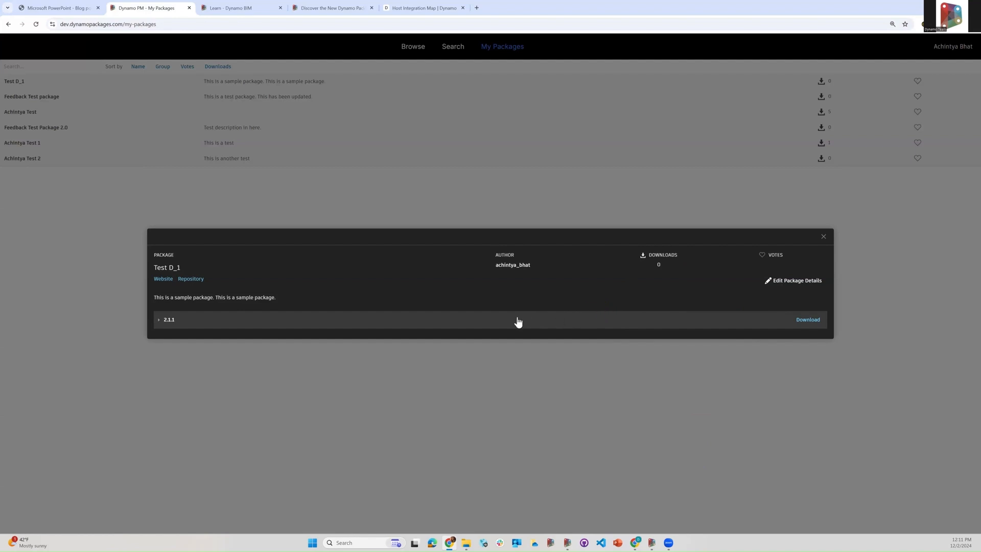
{"action": "left_click", "coordinate": [168, 320]}
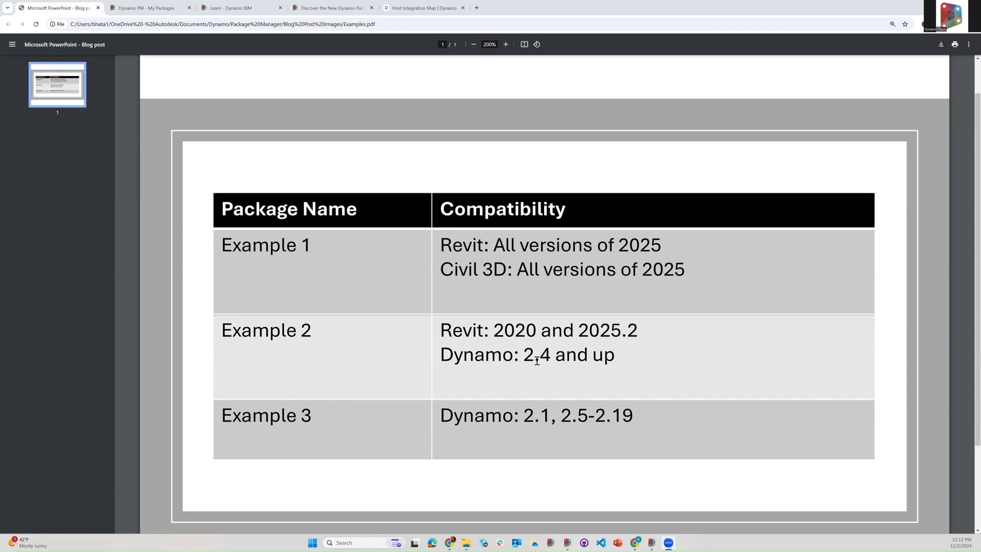
- Return from the examples PDF, reopen version 2.1.1's compatibility information, and set it to work in host program(s) and Dynamo Core
{"action": "left_click", "coordinate": [134, 8]}
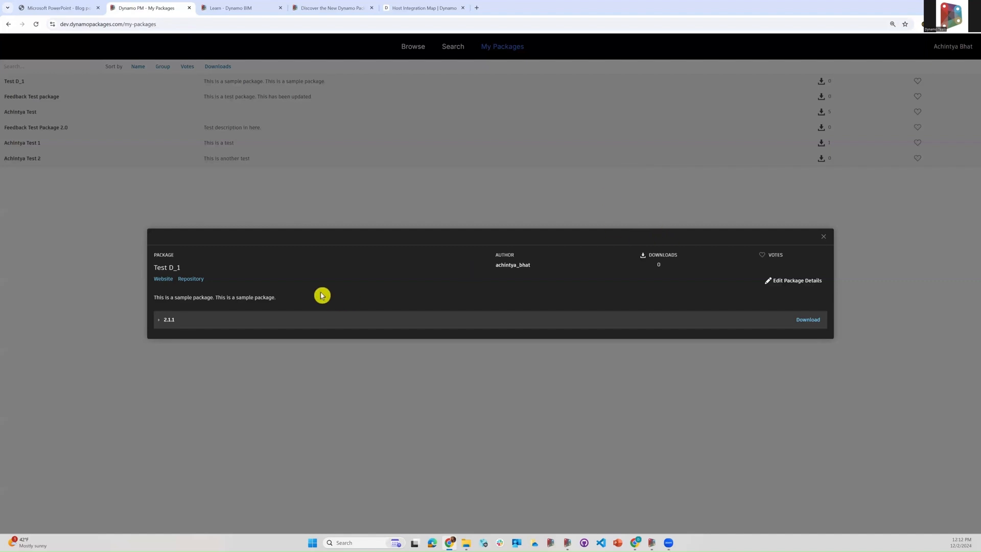
{"action": "left_click", "coordinate": [167, 320]}
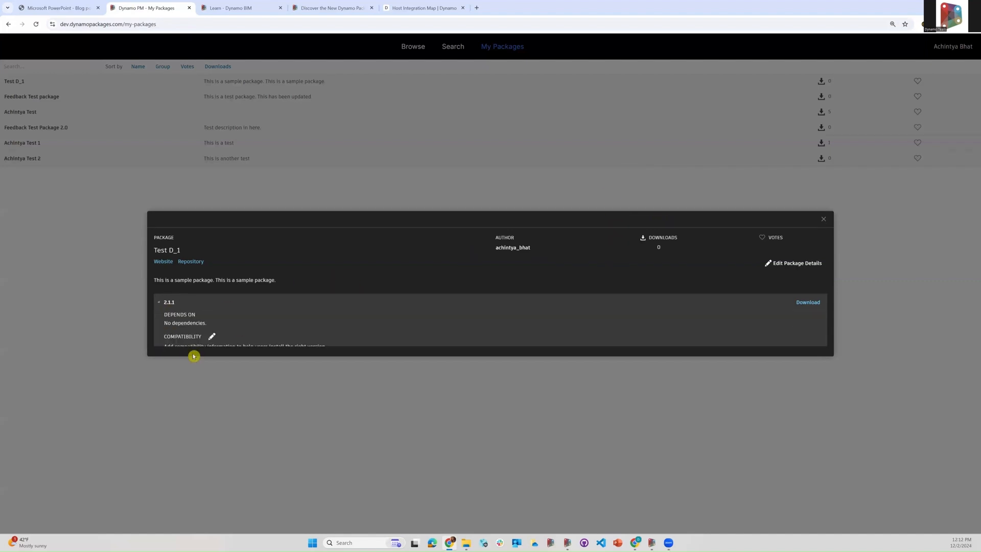
{"action": "left_click", "coordinate": [211, 331]}
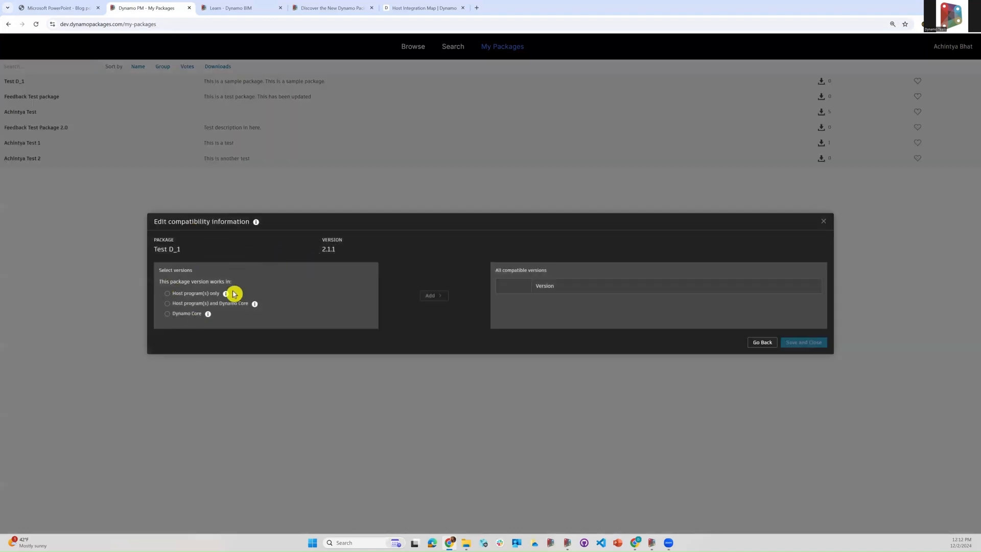
{"action": "left_click", "coordinate": [167, 304]}
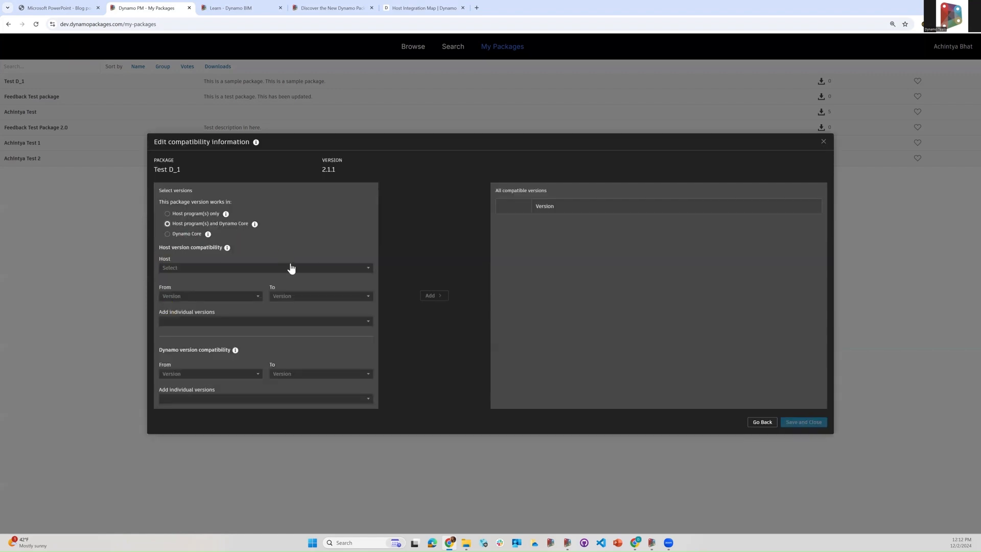
- Choose Revit as the host and set its version range from 2020 to 2025.2
{"action": "left_click", "coordinate": [230, 271]}
{"action": "left_click", "coordinate": [219, 282]}
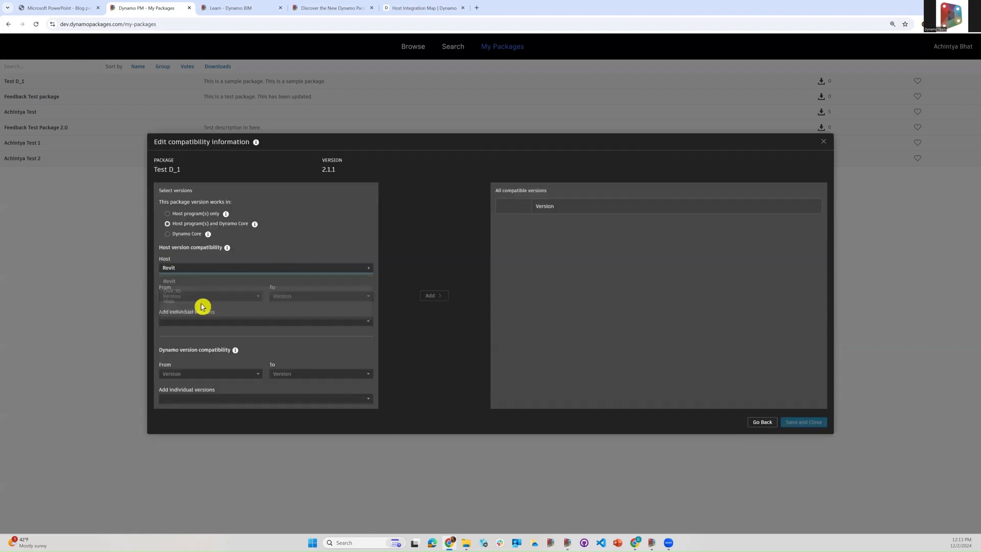
{"action": "left_click", "coordinate": [199, 298]}
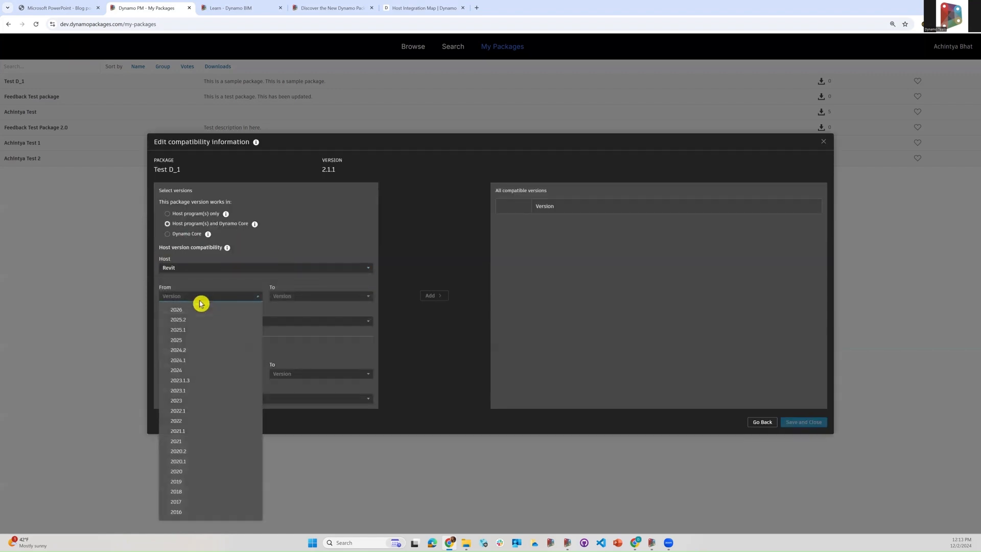
{"action": "left_click", "coordinate": [190, 471]}
{"action": "left_click", "coordinate": [294, 287]}
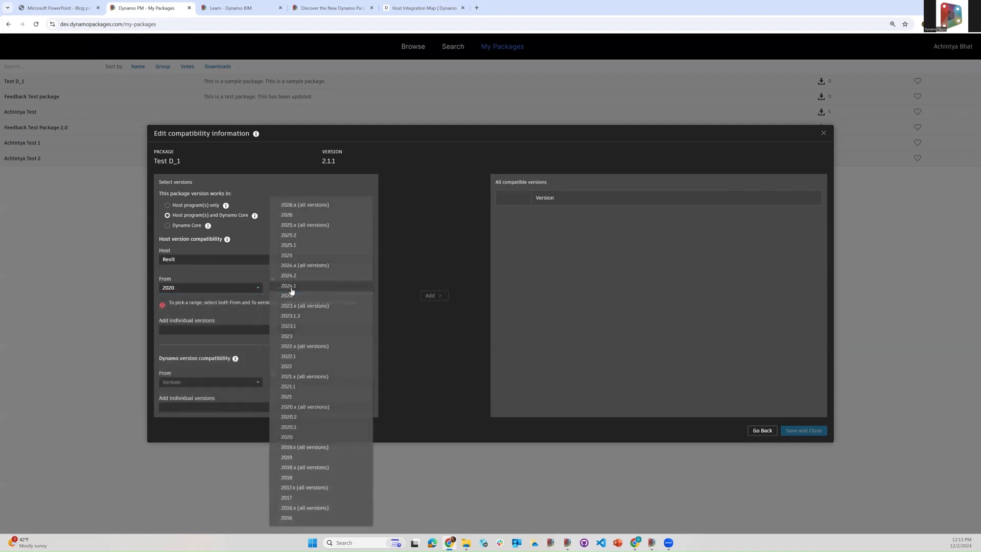
{"action": "left_click", "coordinate": [306, 234]}
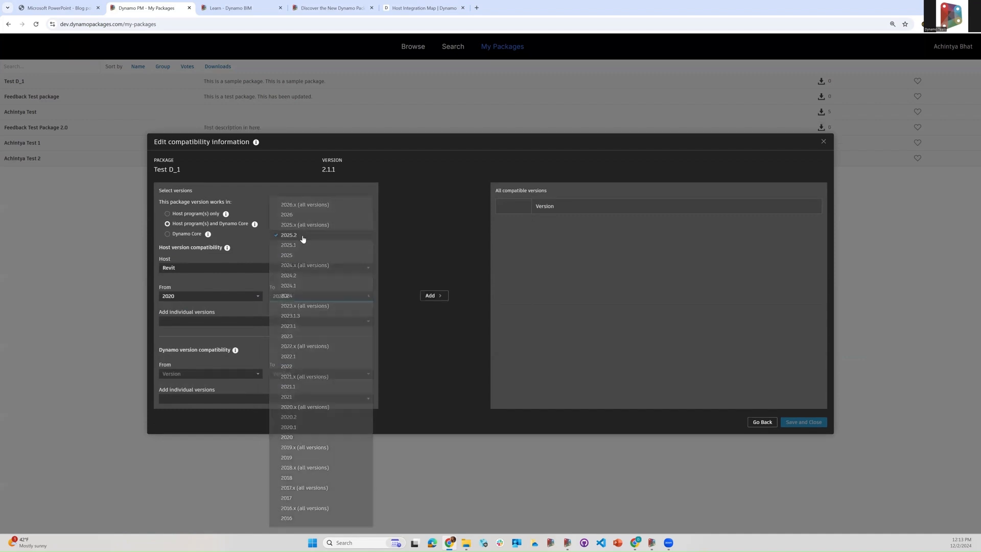
- Set the Dynamo version compatibility range from 2.4.0 to 3.x (all versions)
{"action": "left_click", "coordinate": [217, 377]}
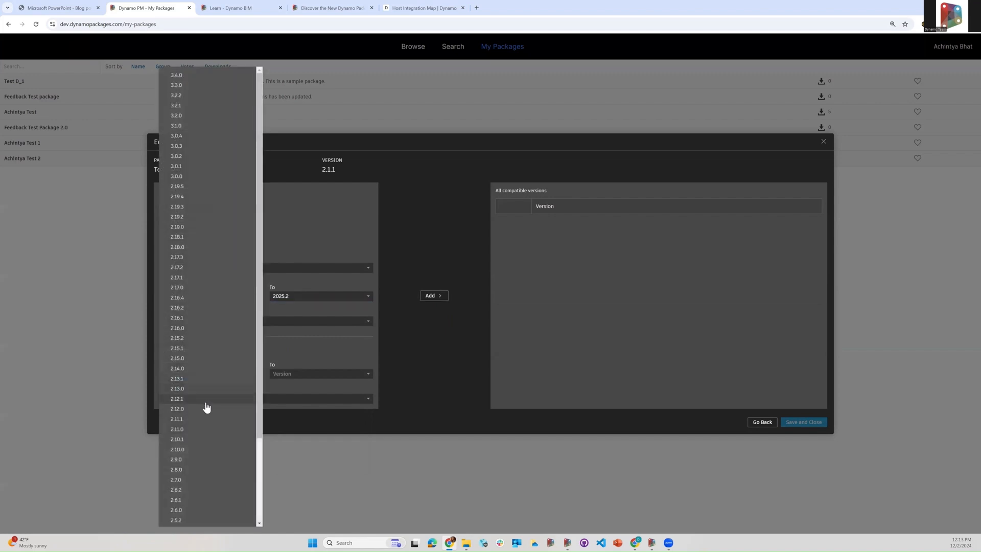
{"action": "scroll", "coordinate": [197, 450], "scroll_direction": "down", "scroll_amount": 2}
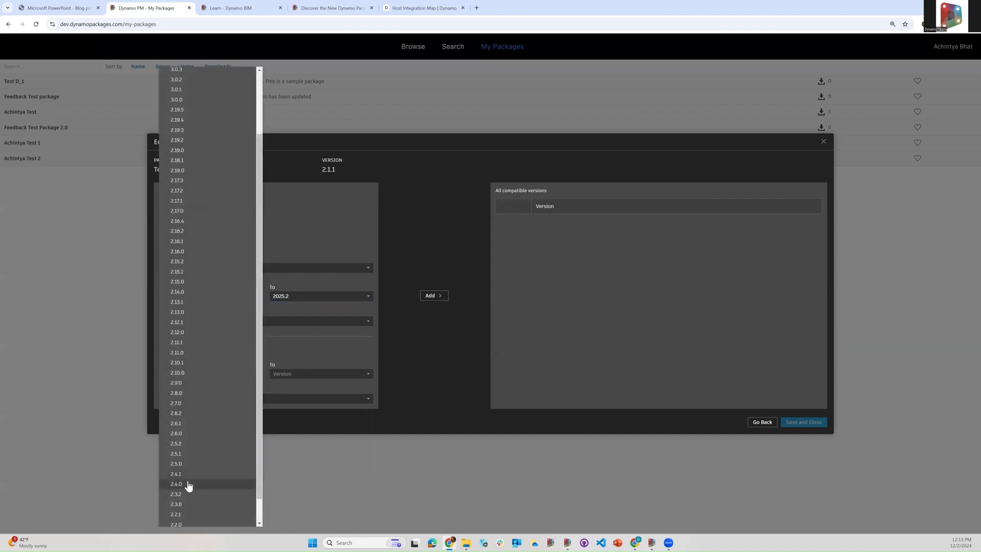
{"action": "left_click", "coordinate": [188, 485]}
{"action": "left_click", "coordinate": [308, 365]}
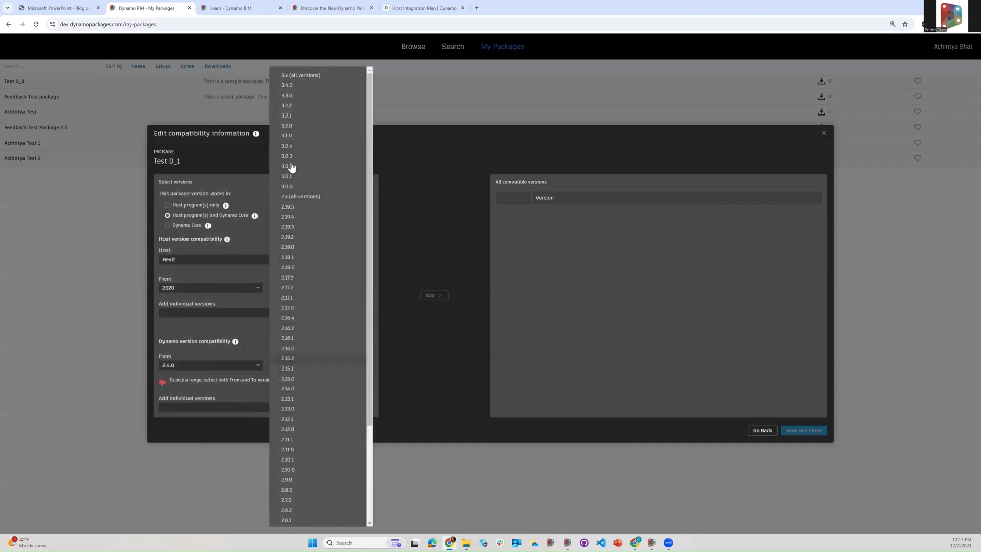
{"action": "left_click", "coordinate": [301, 76]}
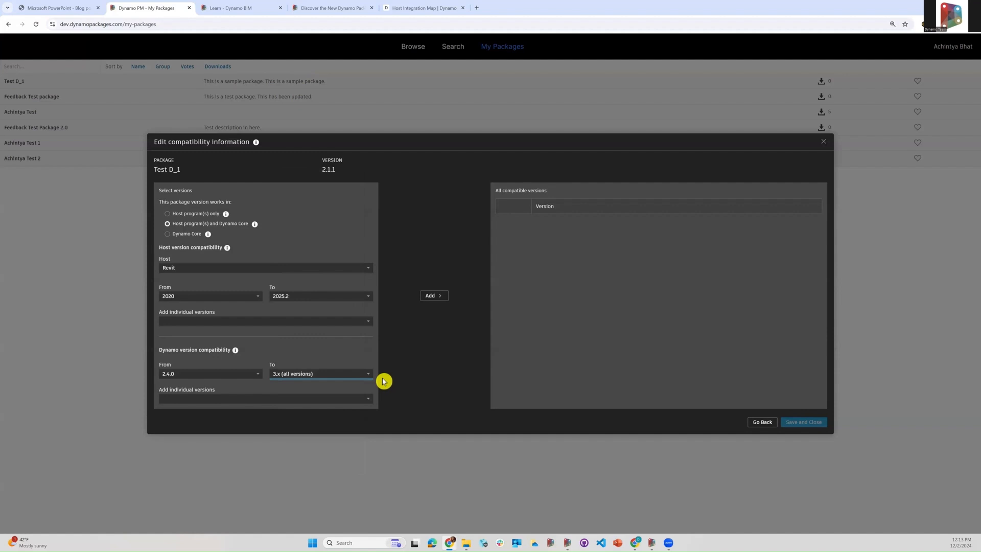
- Add the selected Revit and Dynamo ranges to the compatible versions, and try to add a Revit range from 2020 to 2026.x (all versions)
{"action": "left_click", "coordinate": [429, 301]}
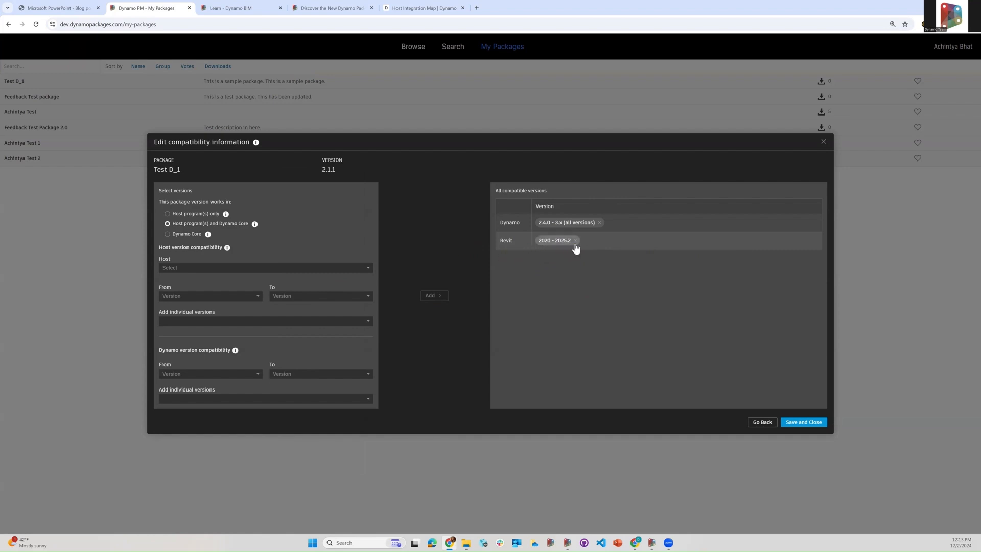
{"action": "left_click", "coordinate": [285, 267]}
{"action": "left_click", "coordinate": [247, 281]}
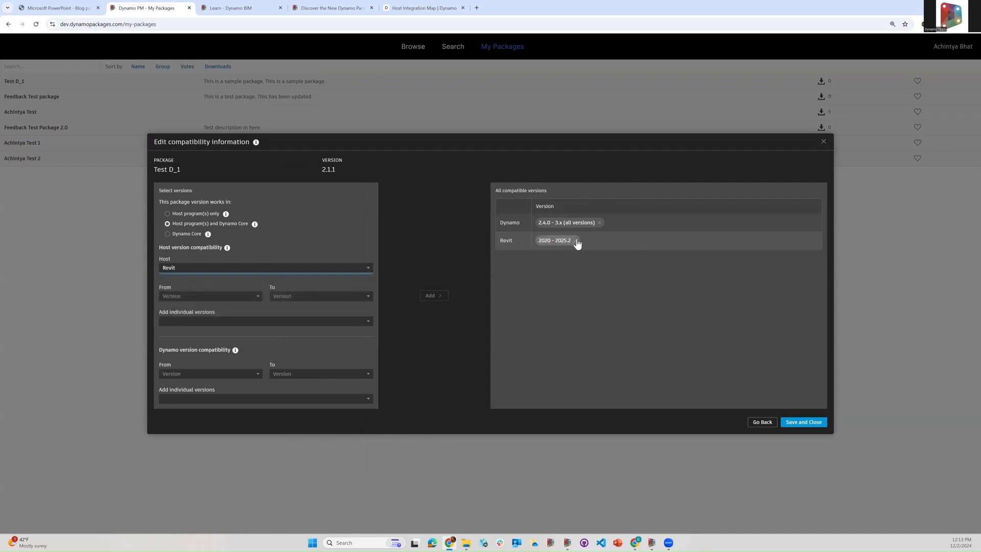
{"action": "left_click", "coordinate": [236, 300]}
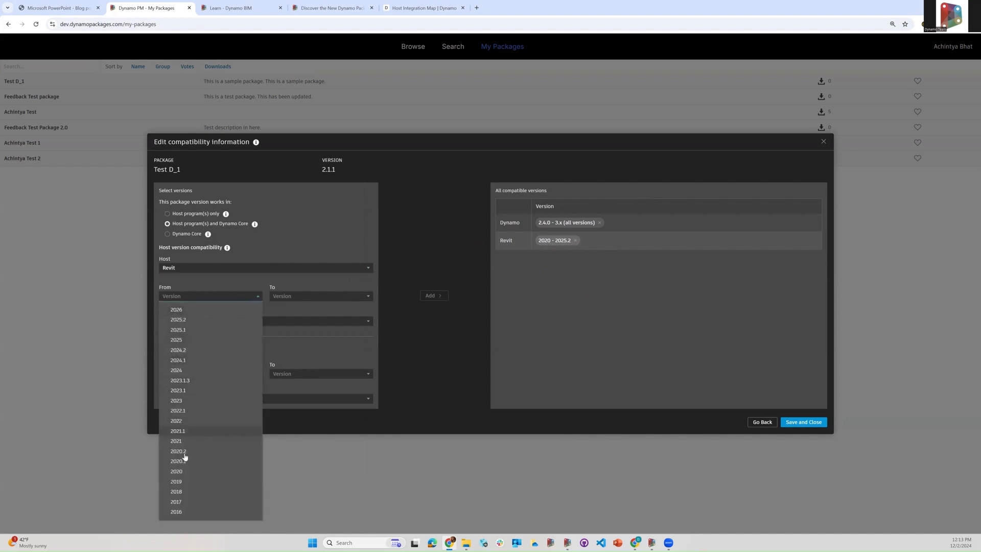
{"action": "left_click", "coordinate": [184, 471]}
{"action": "left_click", "coordinate": [313, 289]}
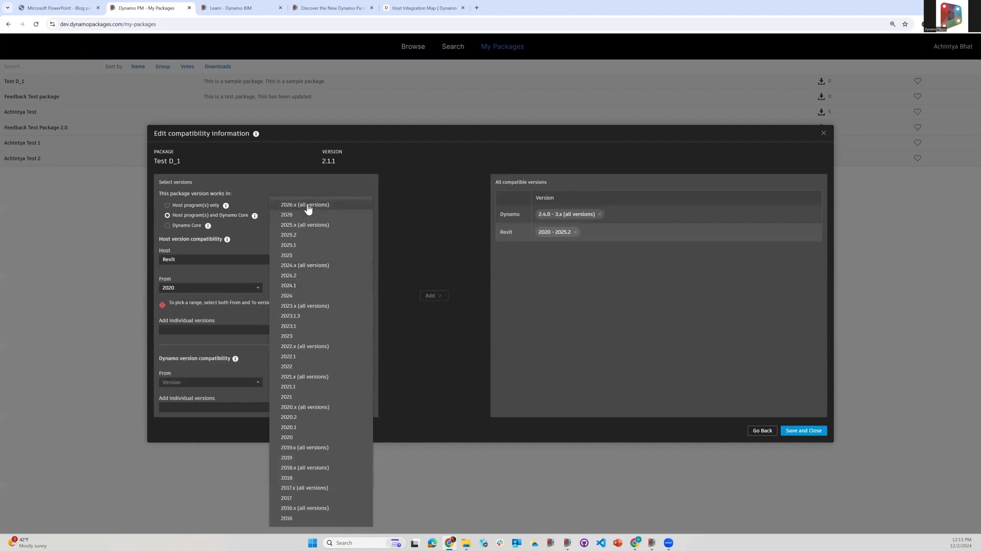
{"action": "left_click", "coordinate": [308, 205]}
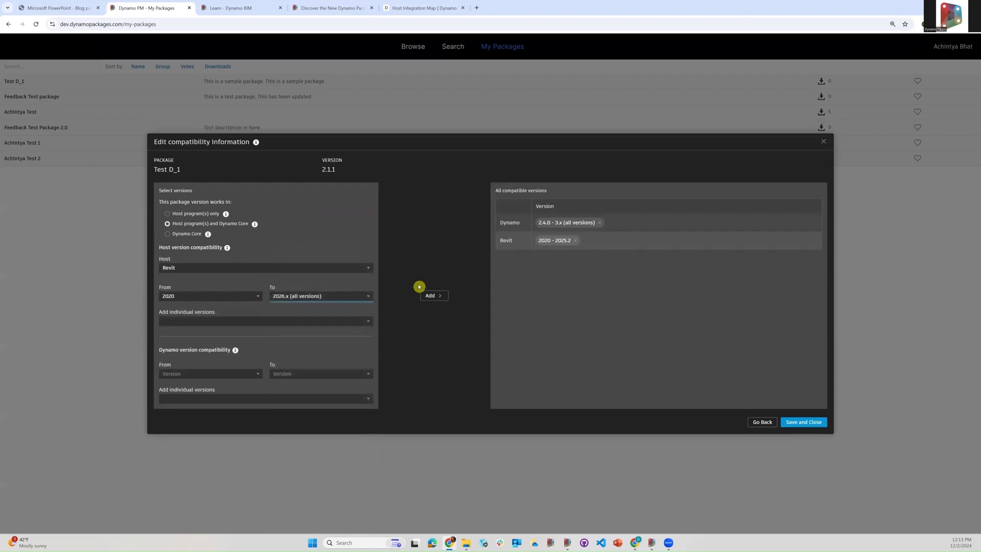
{"action": "left_click", "coordinate": [431, 297]}
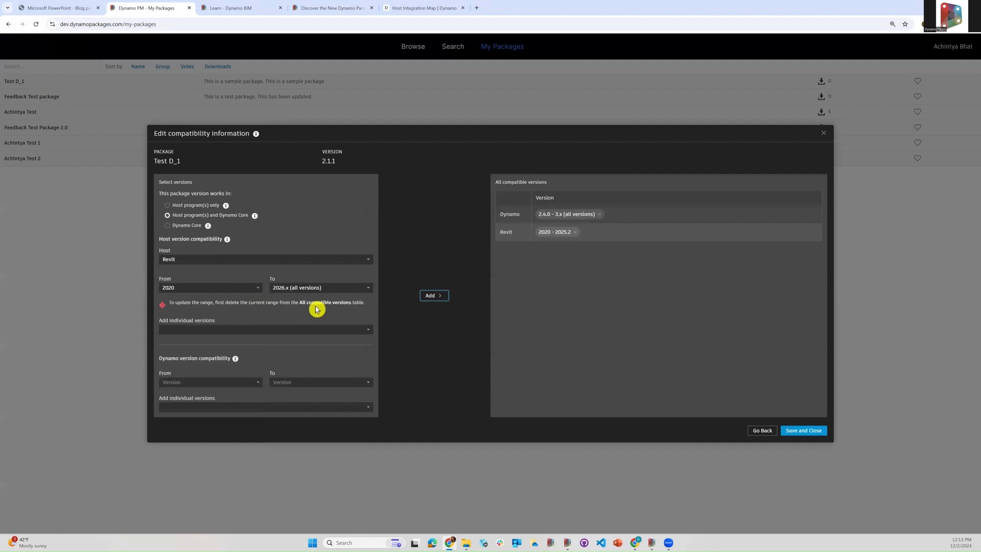
- Replace the existing Revit range in the compatible versions with 2020 to 2026.x (all versions), and save and close the compatibility information
{"action": "left_click", "coordinate": [575, 232]}
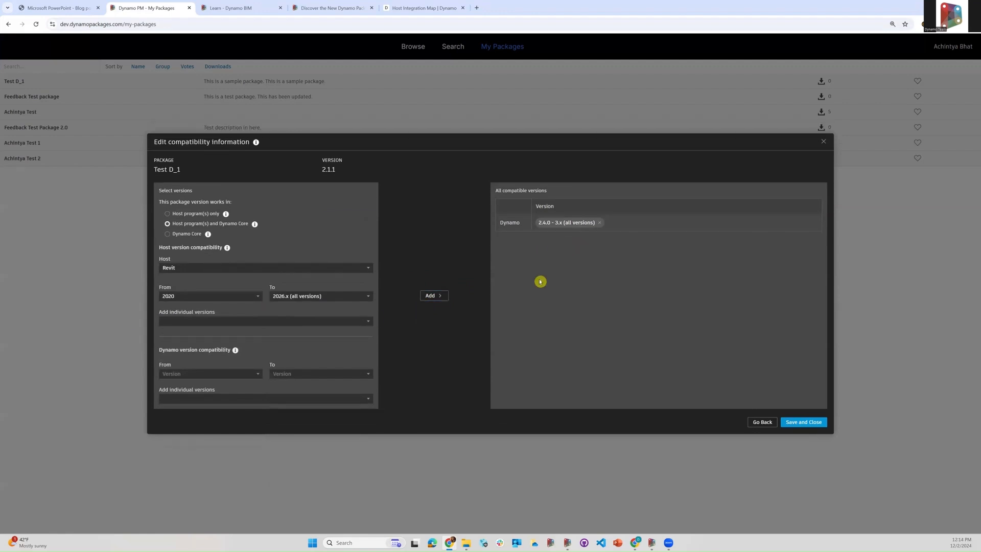
{"action": "left_click", "coordinate": [435, 296]}
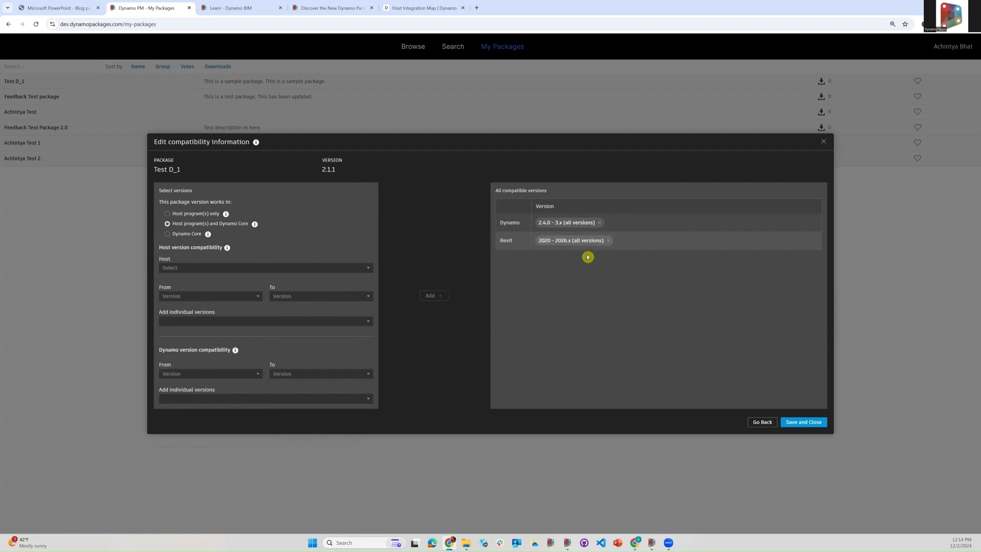
{"action": "left_click", "coordinate": [810, 423]}
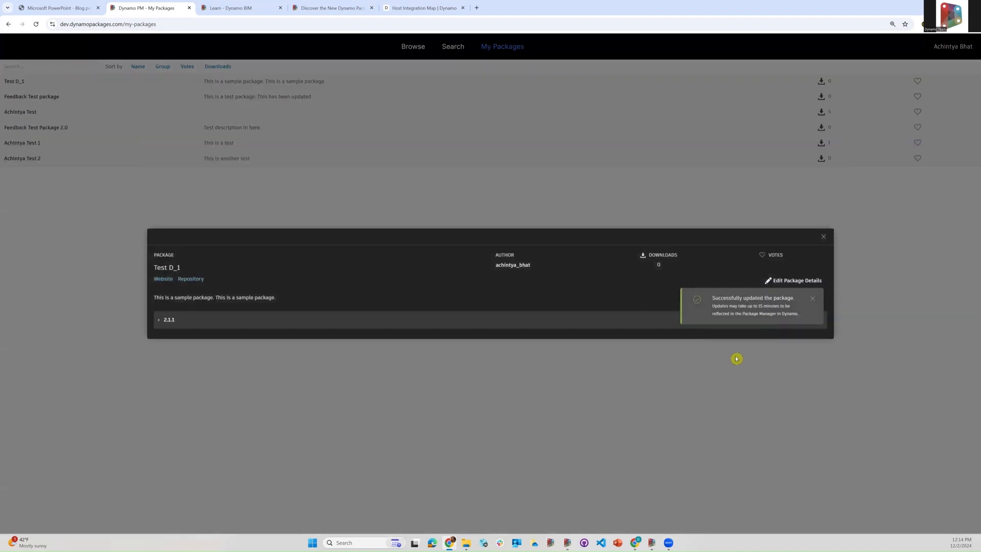
- Expand version 2.1.1, open its compatibility information for editing, and set the package version to work in Dynamo Core
{"action": "left_click", "coordinate": [164, 324]}
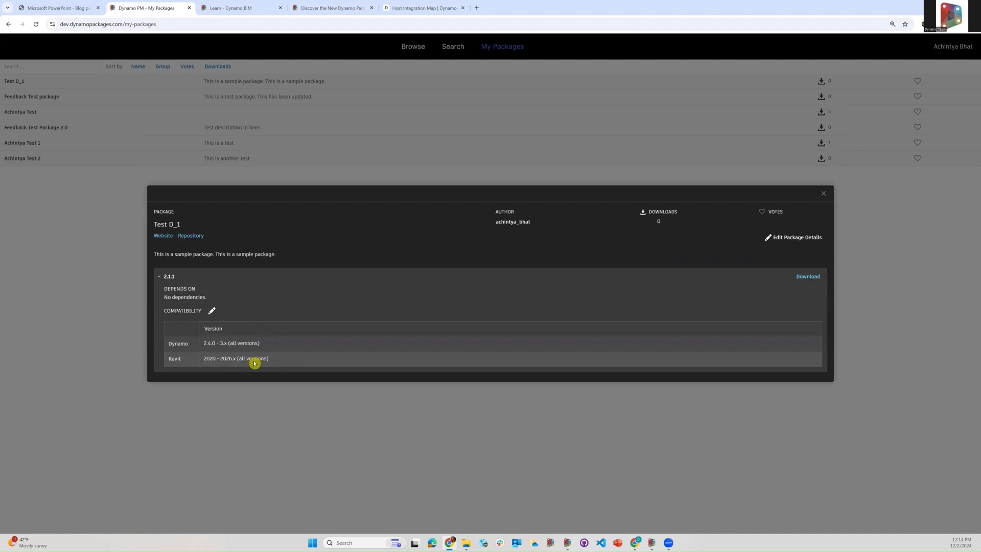
{"action": "left_click", "coordinate": [169, 276]}
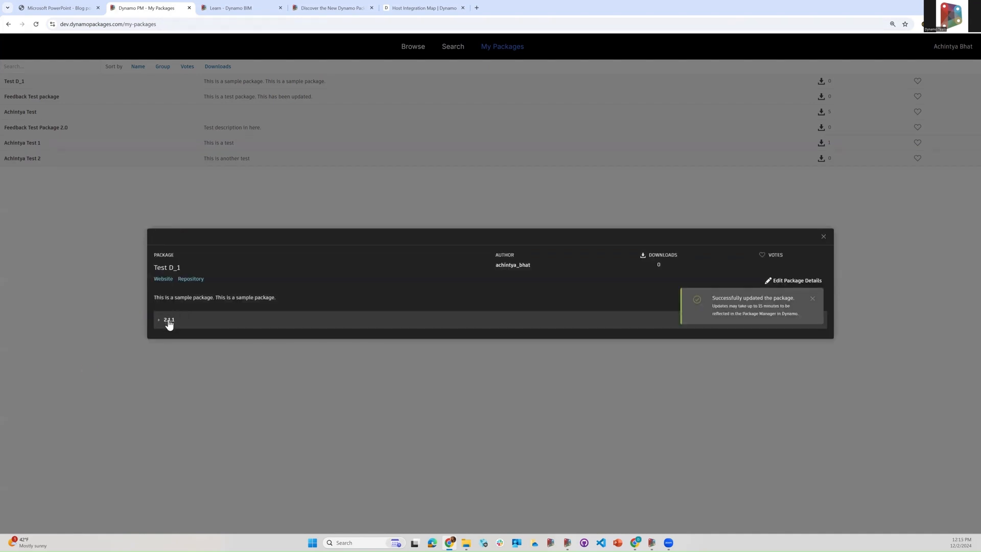
{"action": "left_click", "coordinate": [168, 323]}
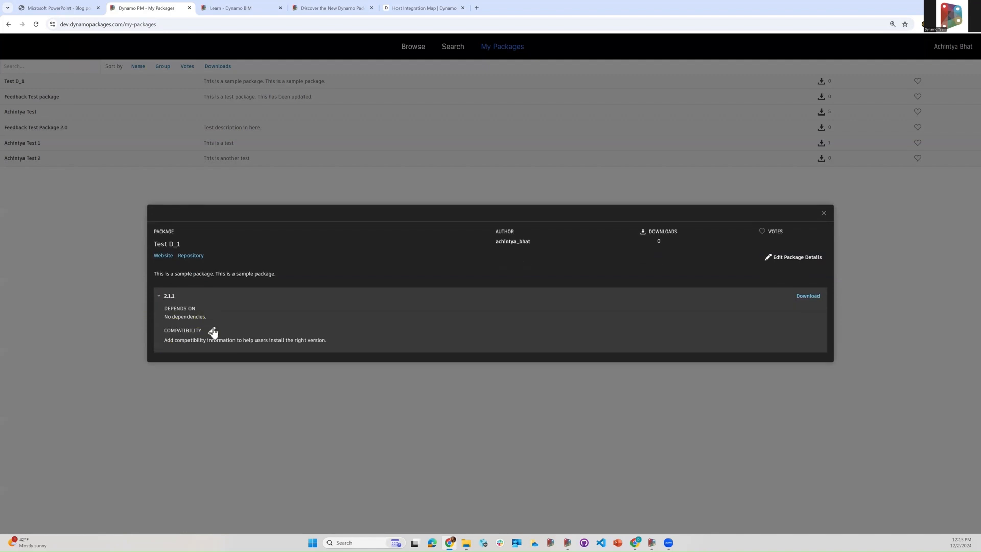
{"action": "left_click", "coordinate": [214, 334]}
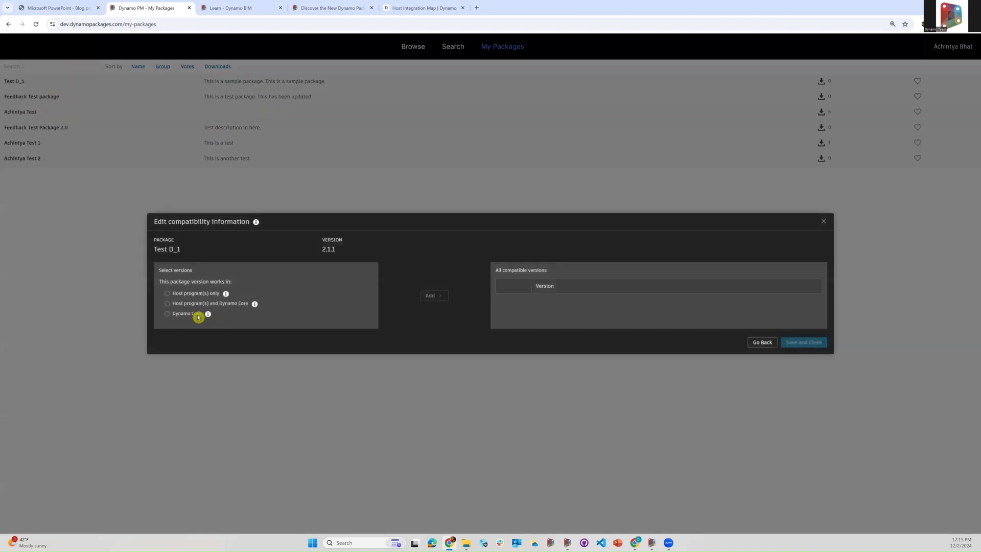
{"action": "left_click", "coordinate": [198, 314]}
{"action": "mouse_move", "coordinate": [208, 287]}
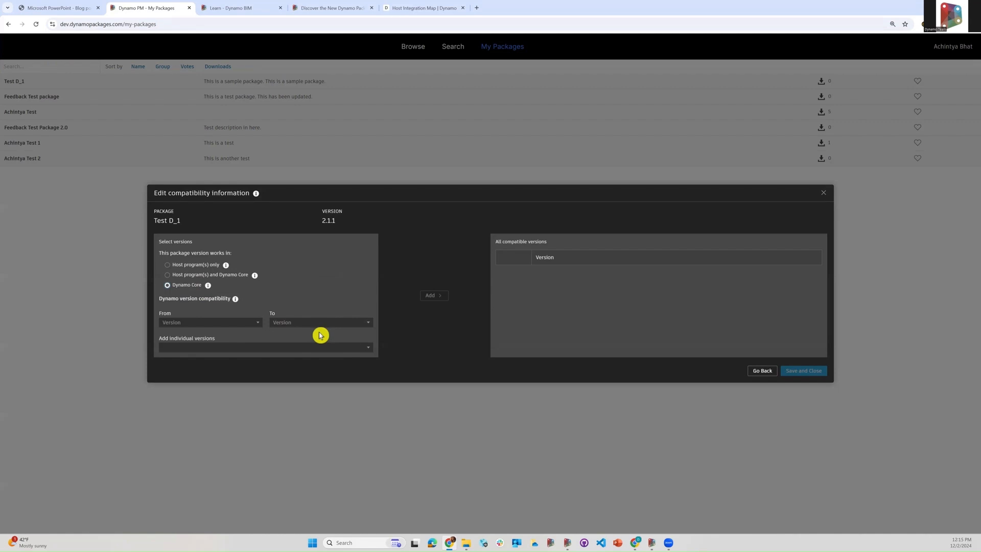
- Set the Dynamo version compatibility range from 2.5.0 to 2.19.0
{"action": "left_click", "coordinate": [213, 322]}
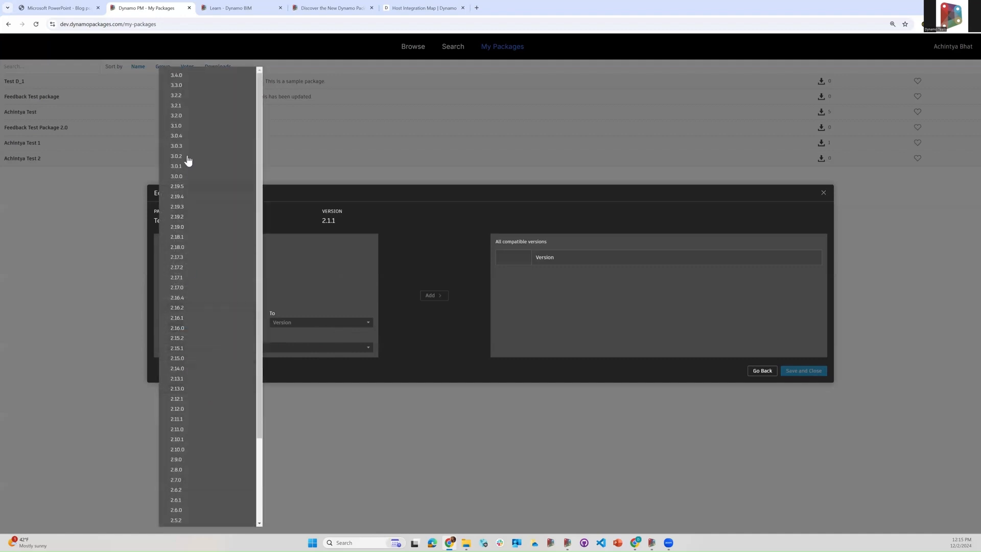
{"action": "scroll", "coordinate": [186, 390], "scroll_direction": "down", "scroll_amount": 2}
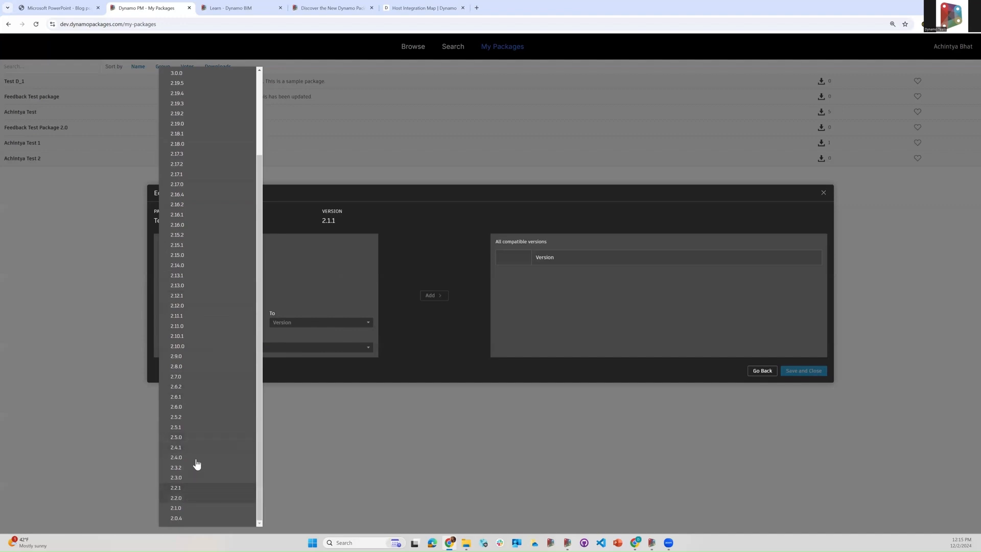
{"action": "left_click", "coordinate": [192, 436]}
{"action": "left_click", "coordinate": [298, 316]}
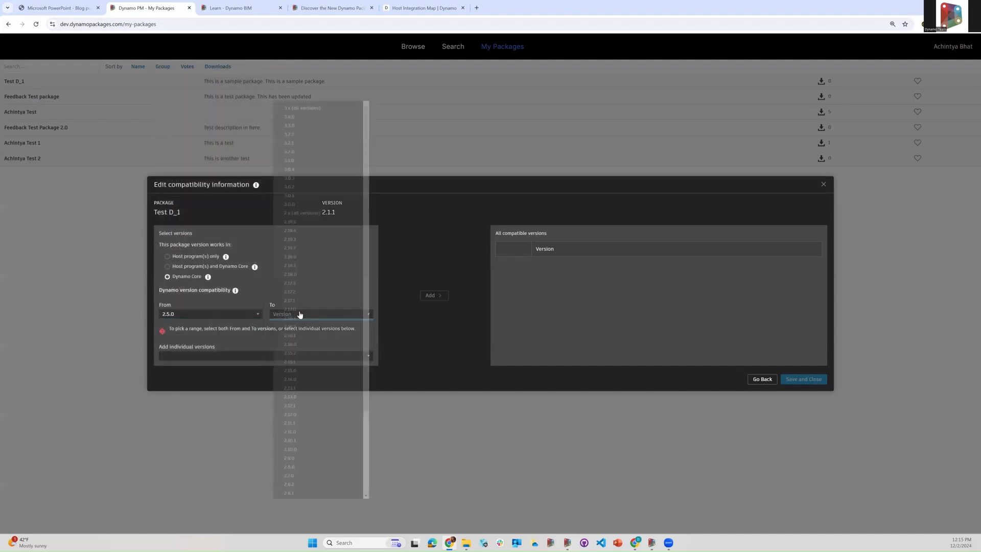
{"action": "left_click", "coordinate": [300, 256]}
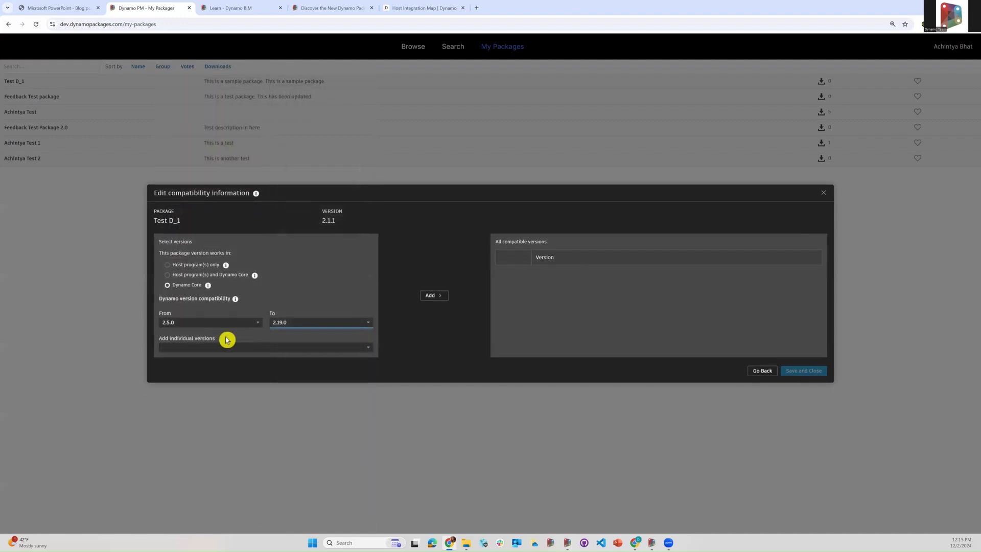
- Check Example 3 in the examples PDF, and select 2.1.0 as an individual Dynamo version in the compatibility information
{"action": "left_click", "coordinate": [72, 7]}
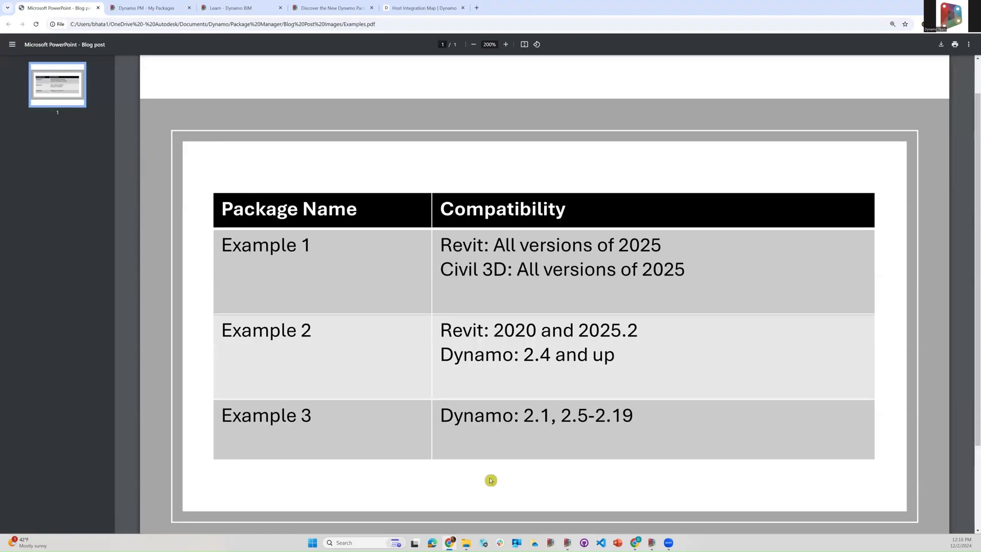
{"action": "left_click", "coordinate": [148, 8]}
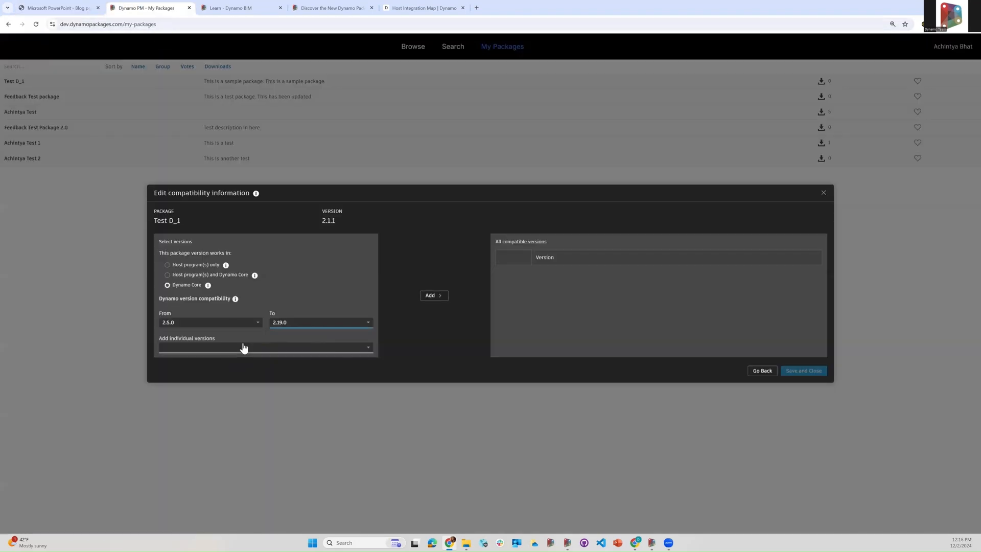
{"action": "left_click", "coordinate": [243, 348]}
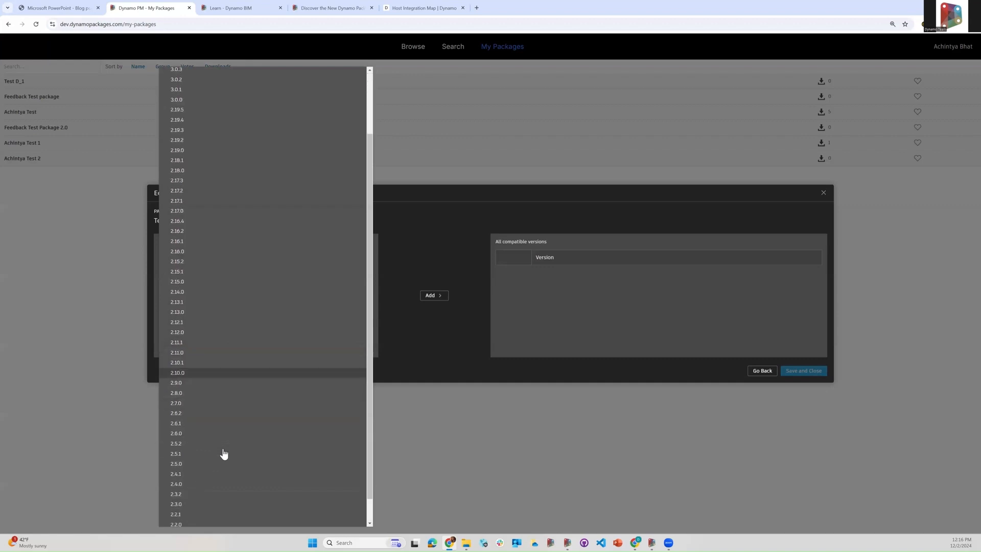
{"action": "scroll", "coordinate": [224, 454], "scroll_direction": "down", "scroll_amount": 1}
{"action": "left_click", "coordinate": [195, 509]}
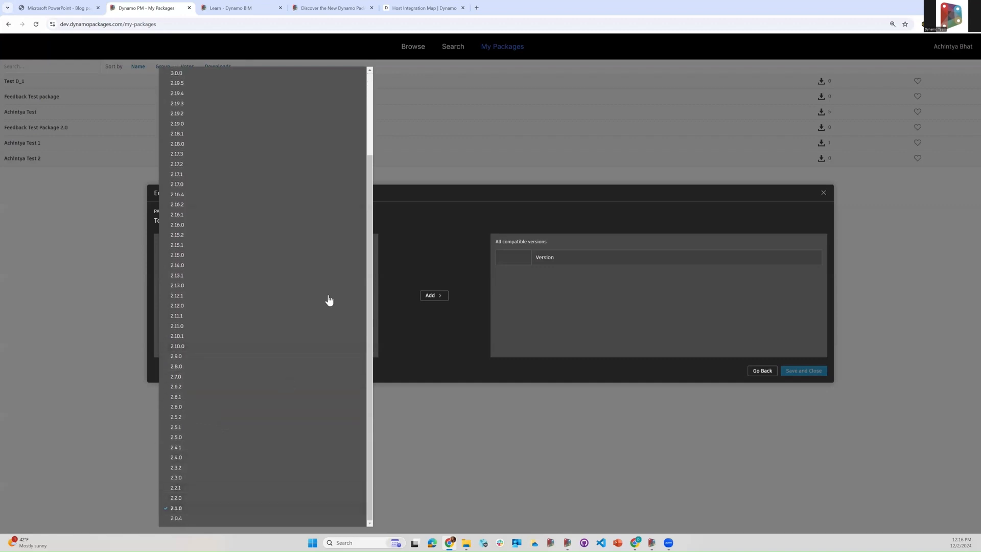
{"action": "left_click", "coordinate": [444, 468]}
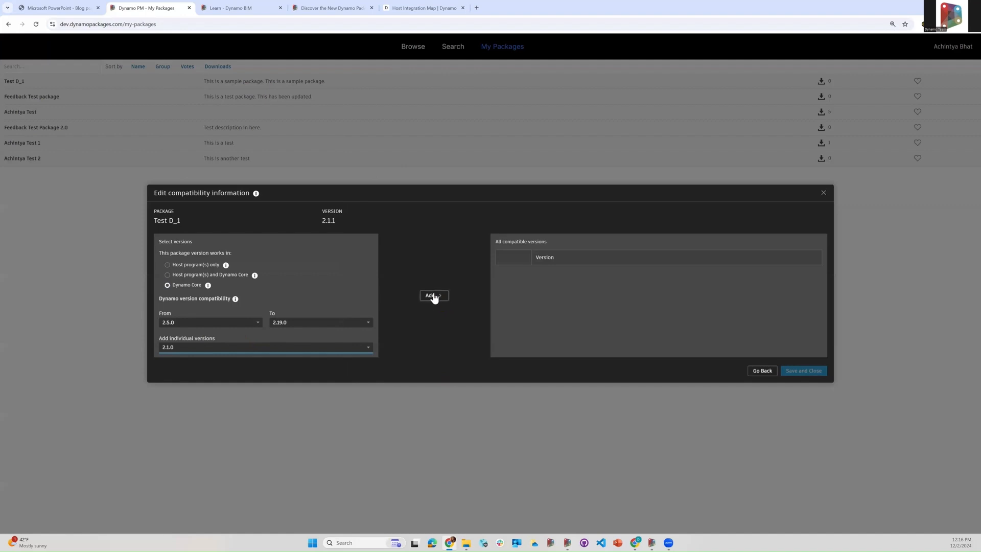
- Add and save the chosen Dynamo versions as compatible, and expand version 2.1.1 in the package details
{"action": "left_click", "coordinate": [433, 296]}
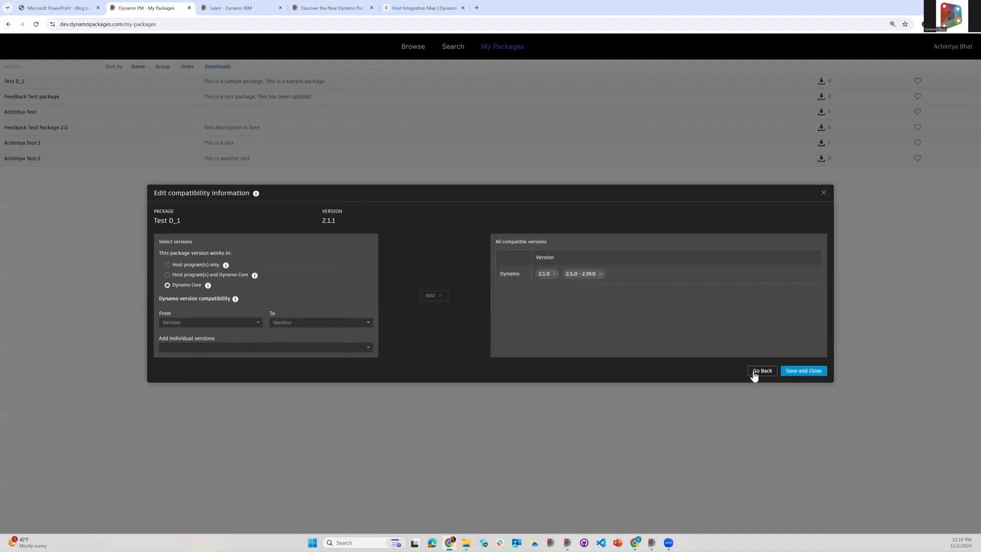
{"action": "left_click", "coordinate": [804, 371]}
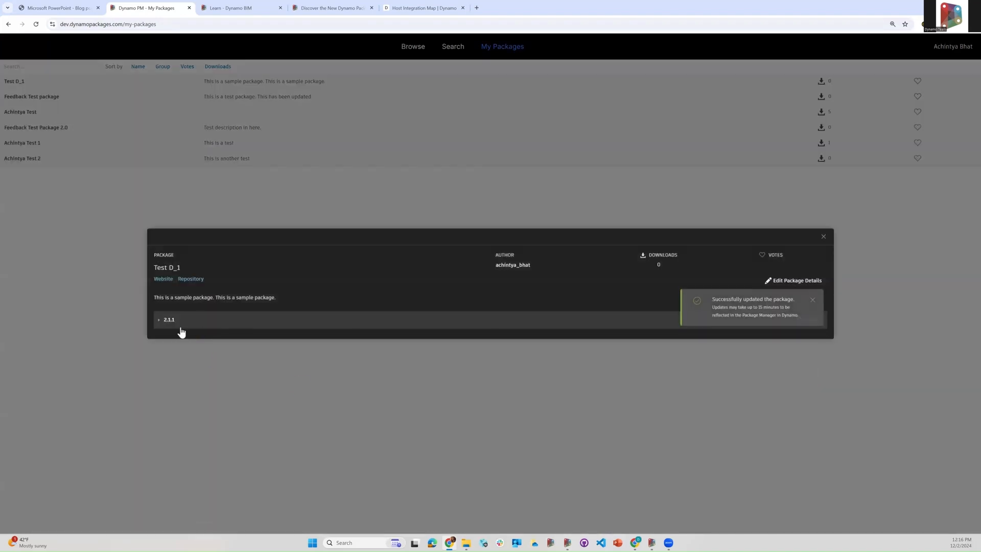
{"action": "left_click", "coordinate": [159, 320]}
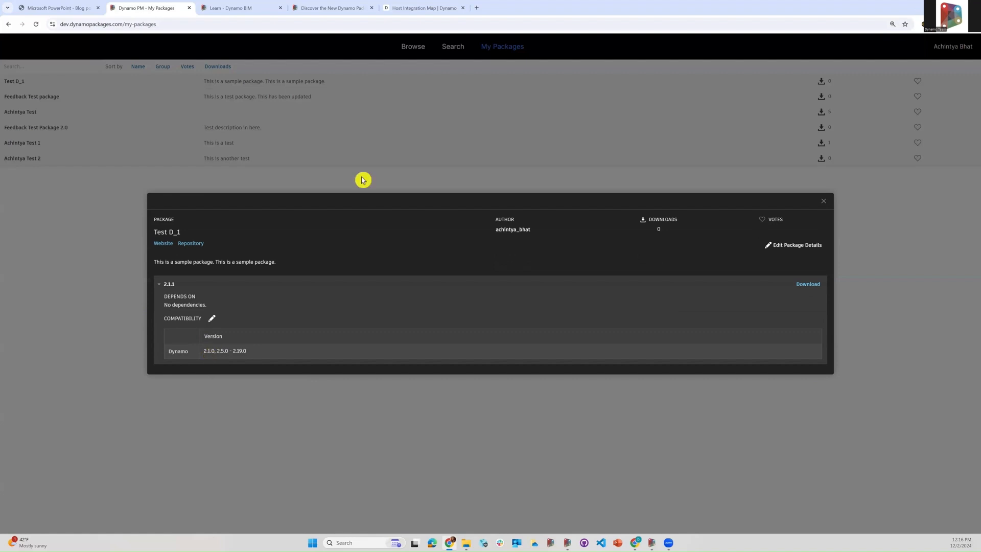
- Review the host version tables in the Host Integration Map and the compatibility options in the blog post, and return to the package page
{"action": "left_click", "coordinate": [417, 12]}
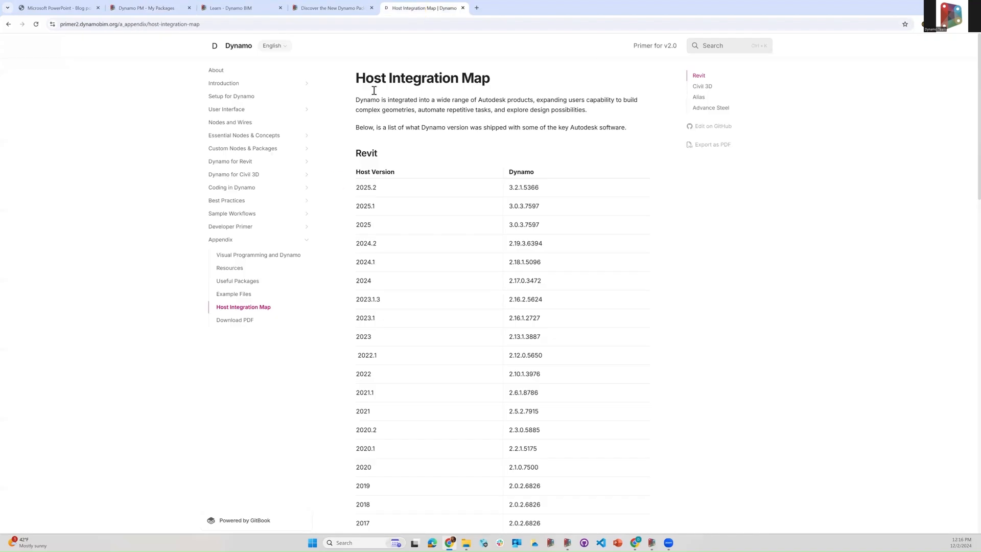
{"action": "scroll", "coordinate": [471, 301], "scroll_direction": "down", "scroll_amount": 15}
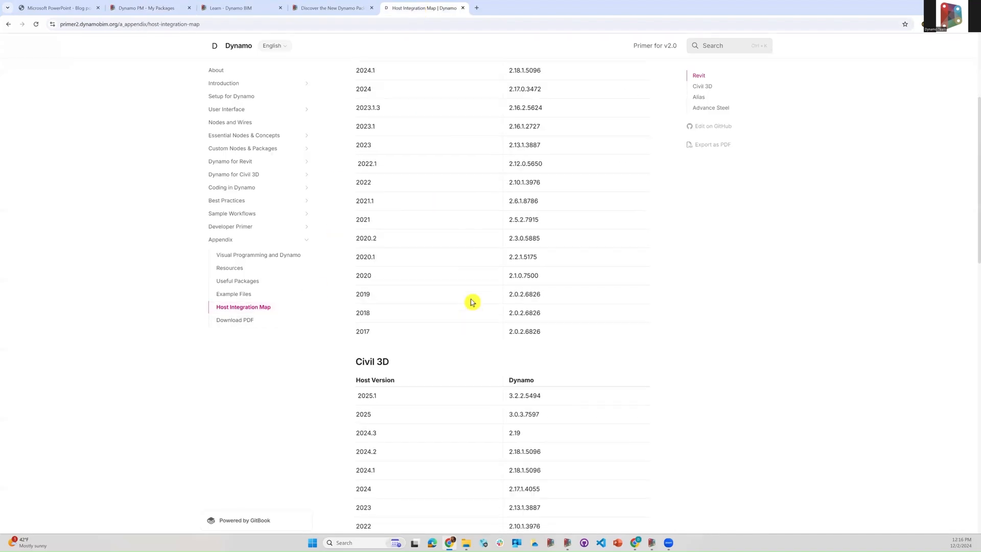
{"action": "scroll", "coordinate": [471, 301], "scroll_direction": "down", "scroll_amount": 3}
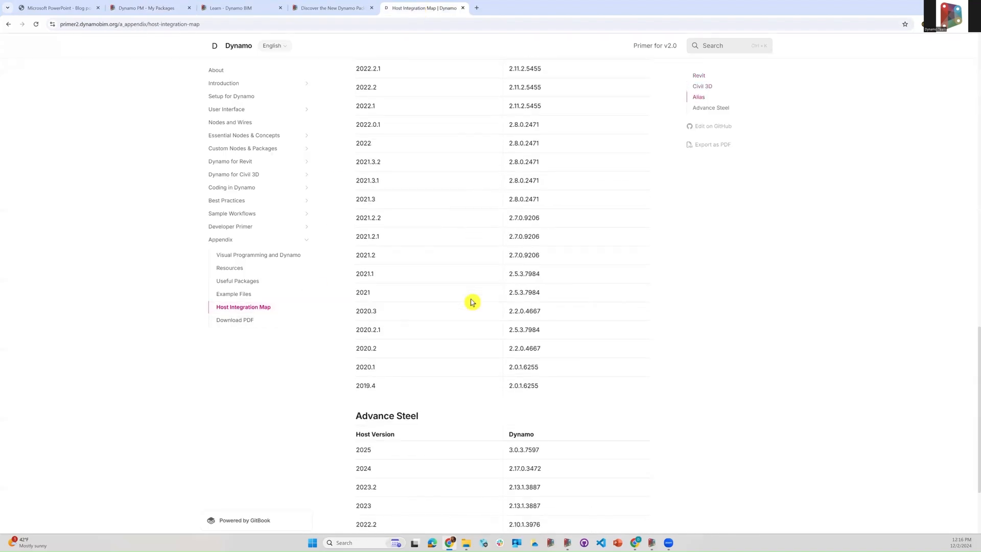
{"action": "scroll", "coordinate": [472, 301], "scroll_direction": "up", "scroll_amount": 8}
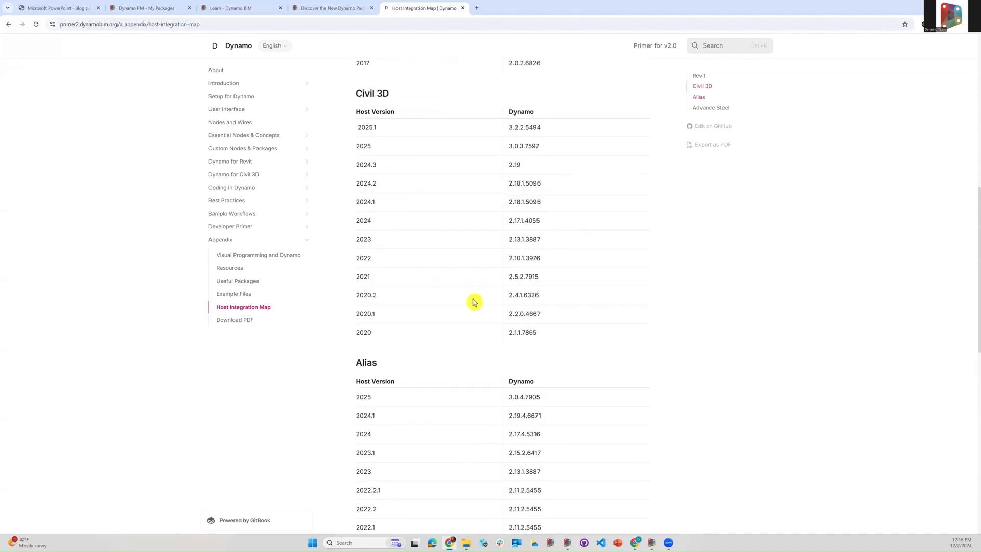
{"action": "scroll", "coordinate": [473, 302], "scroll_direction": "up", "scroll_amount": 8}
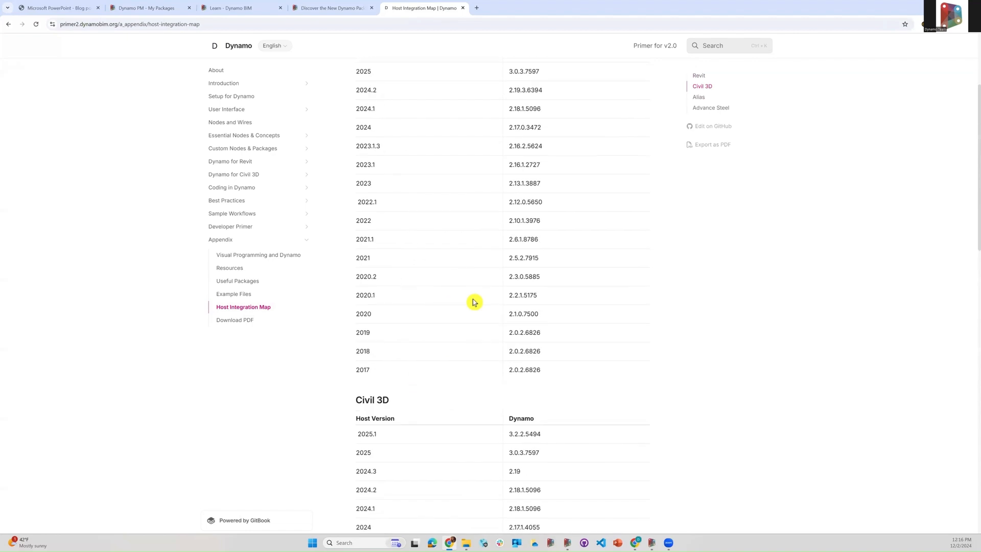
{"action": "scroll", "coordinate": [473, 302], "scroll_direction": "up", "scroll_amount": 1}
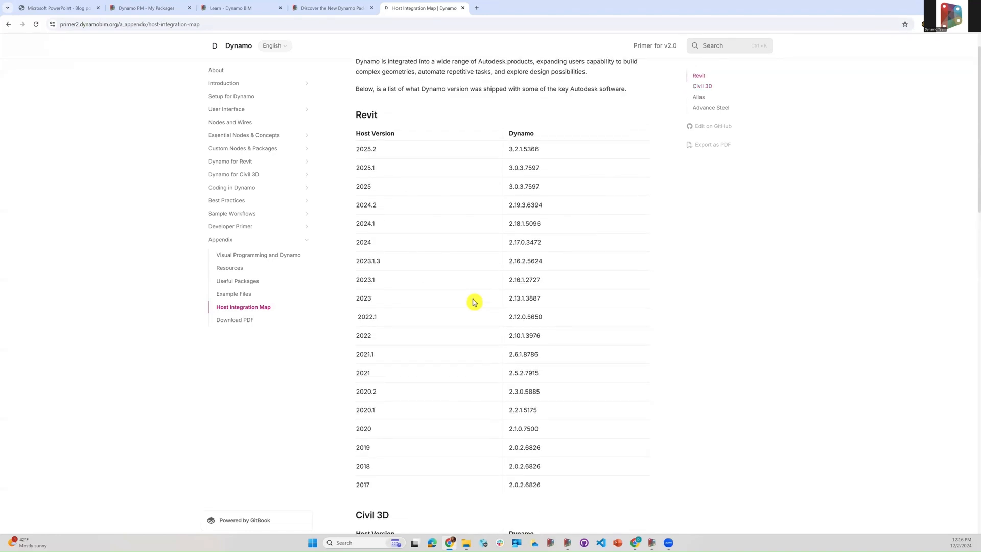
{"action": "left_click", "coordinate": [319, 7]}
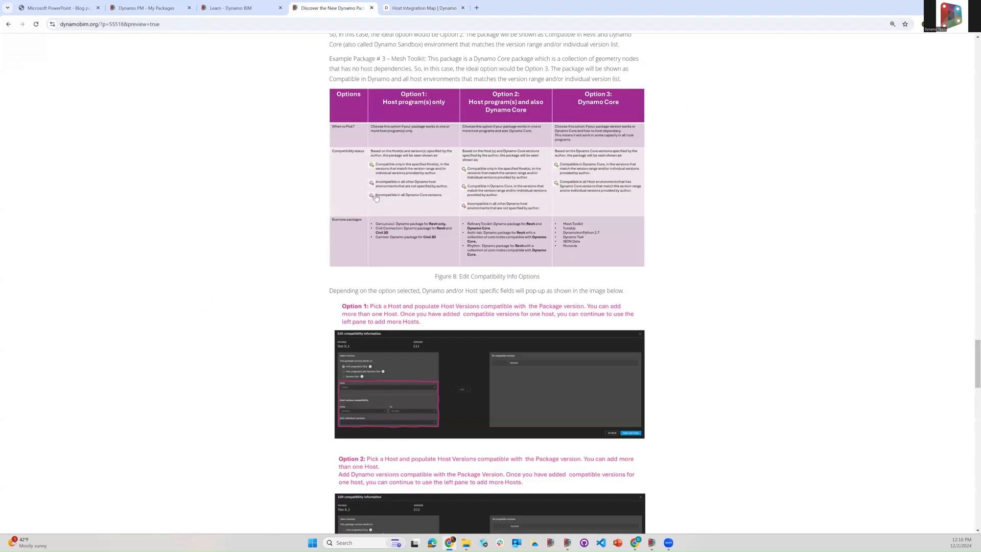
{"action": "left_click", "coordinate": [155, 9]}
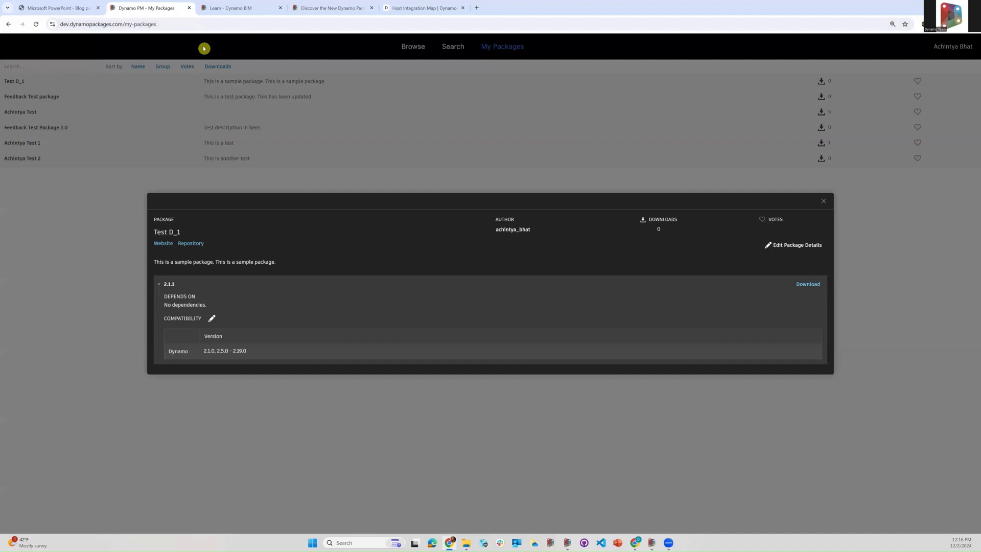